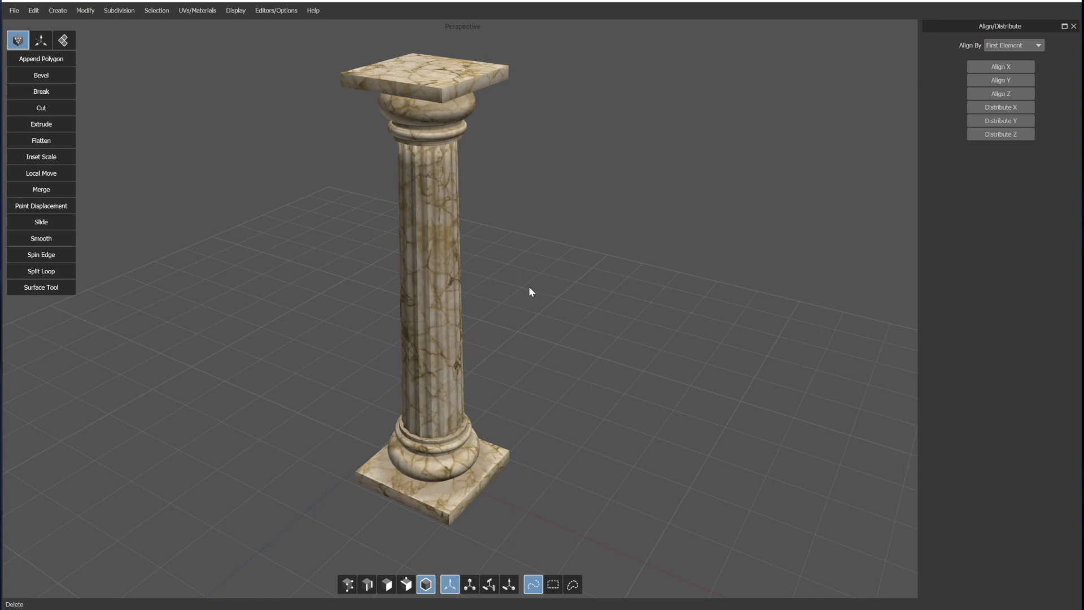
- Check the program's version in the About/Registration information and dismiss it
alt+drag(527, 287, 580, 280)
alt+right_drag(580, 280, 532, 283)
click(312, 11)
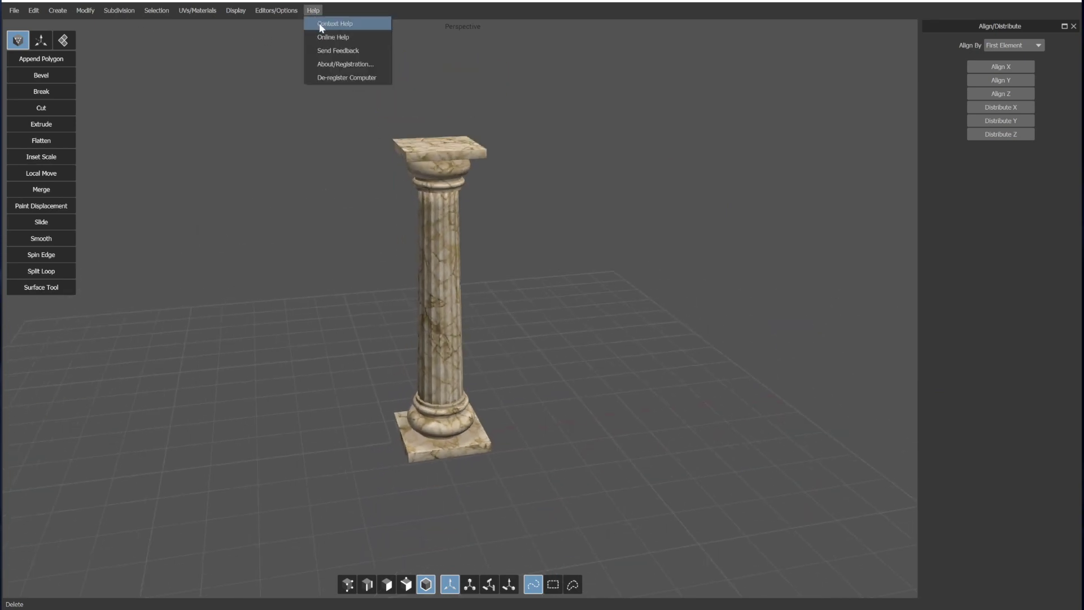
click(335, 66)
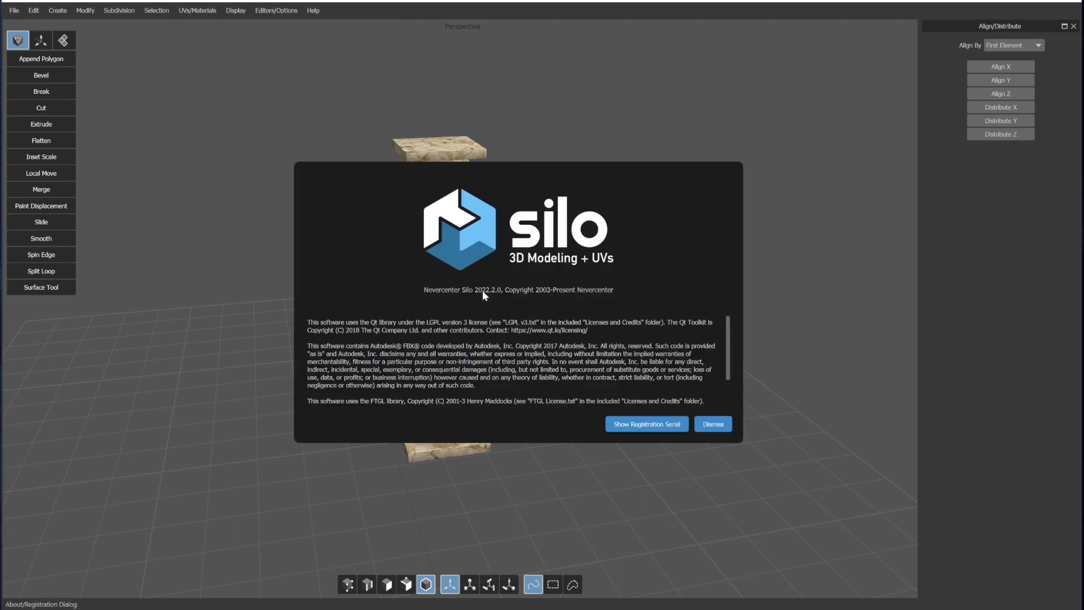
click(714, 426)
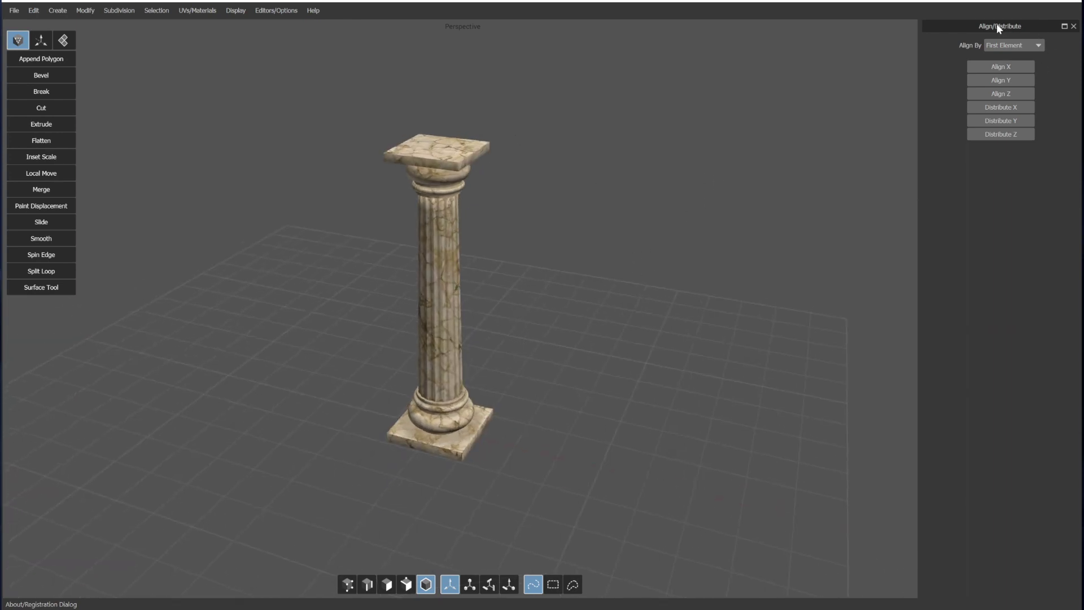
- Close the Align/Distribute tool and open it again
click(1073, 26)
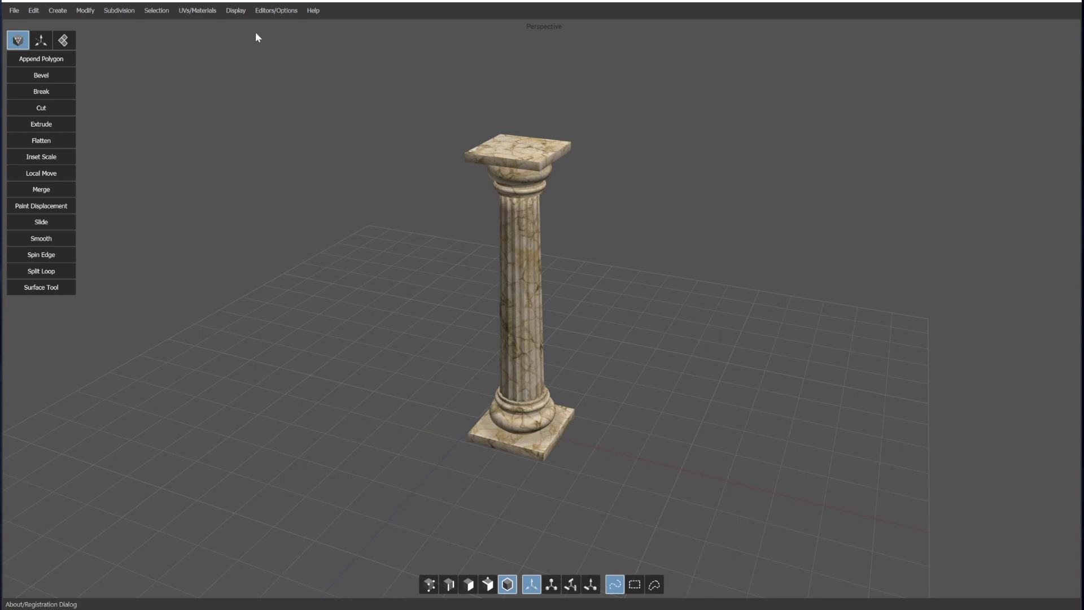
click(85, 10)
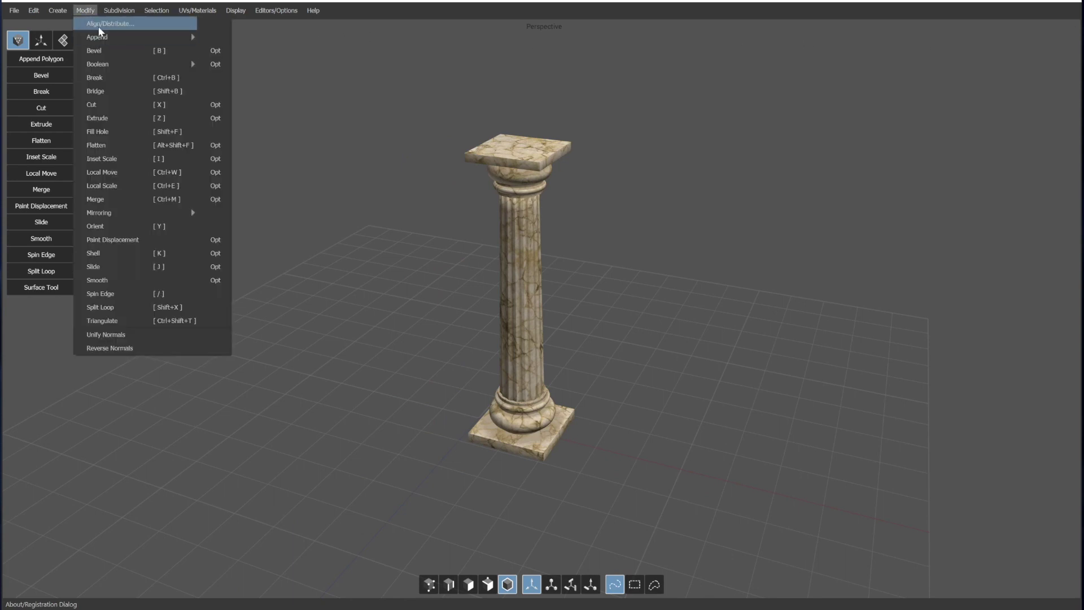
click(99, 28)
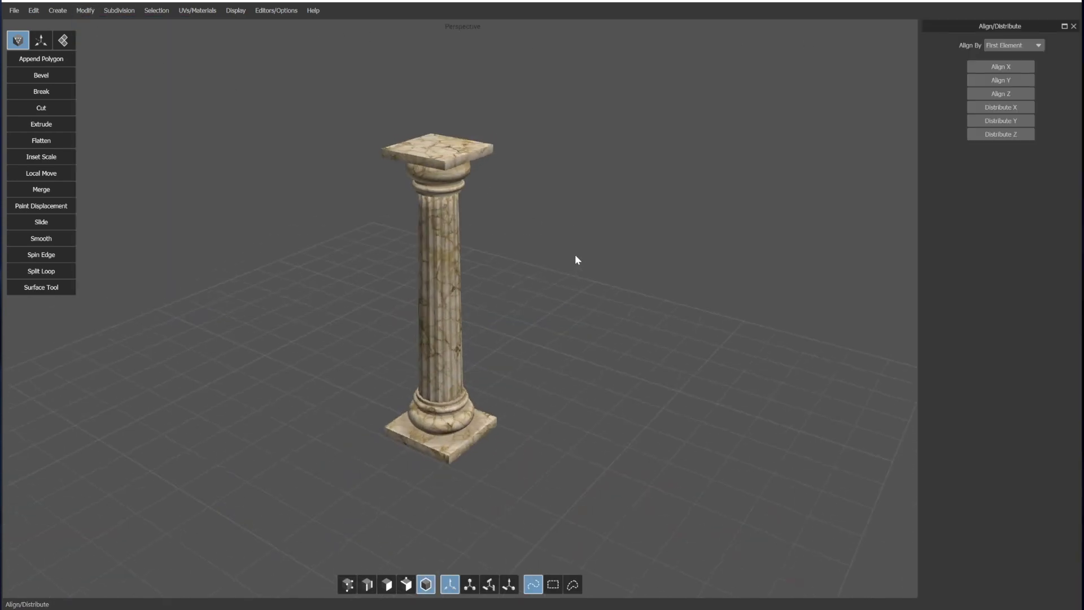
- Paste three copies of the marble column and spread them along the X axis into an unevenly spaced row
click(443, 343)
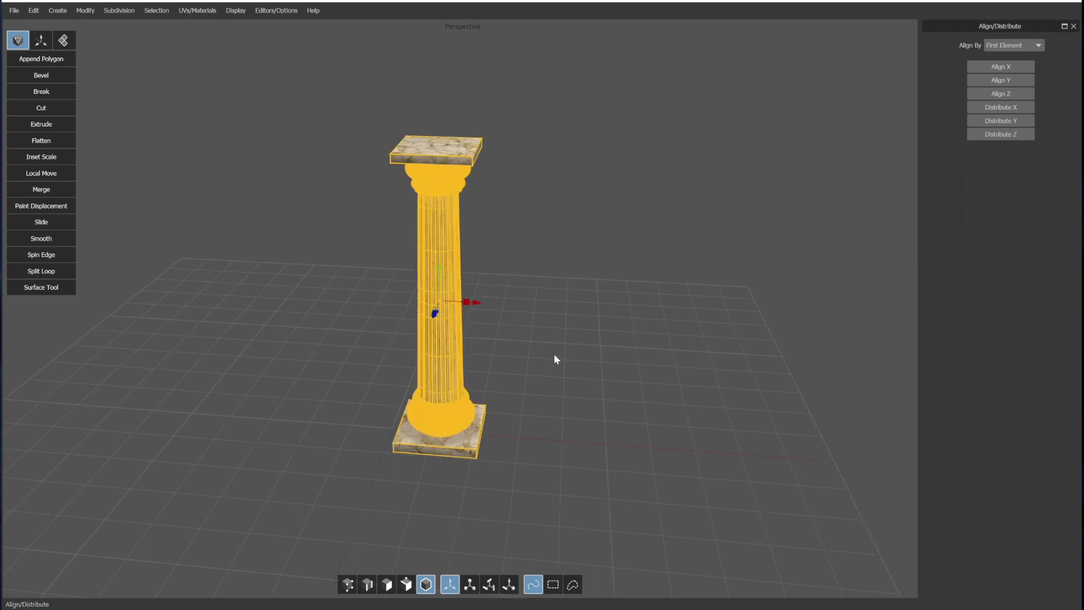
middle_drag(549, 360, 709, 322)
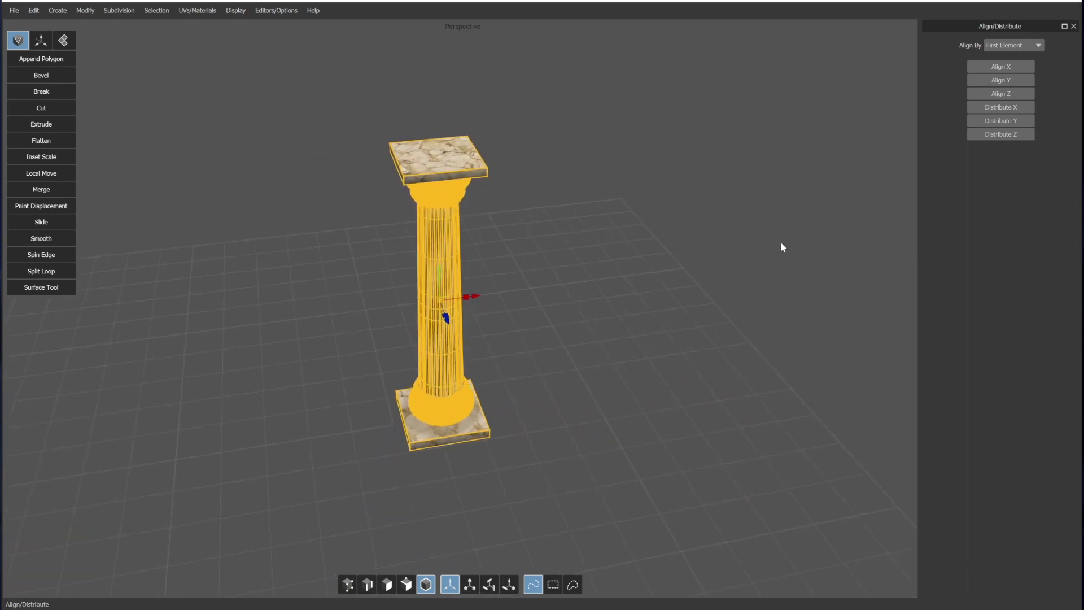
key(ctrl+v)
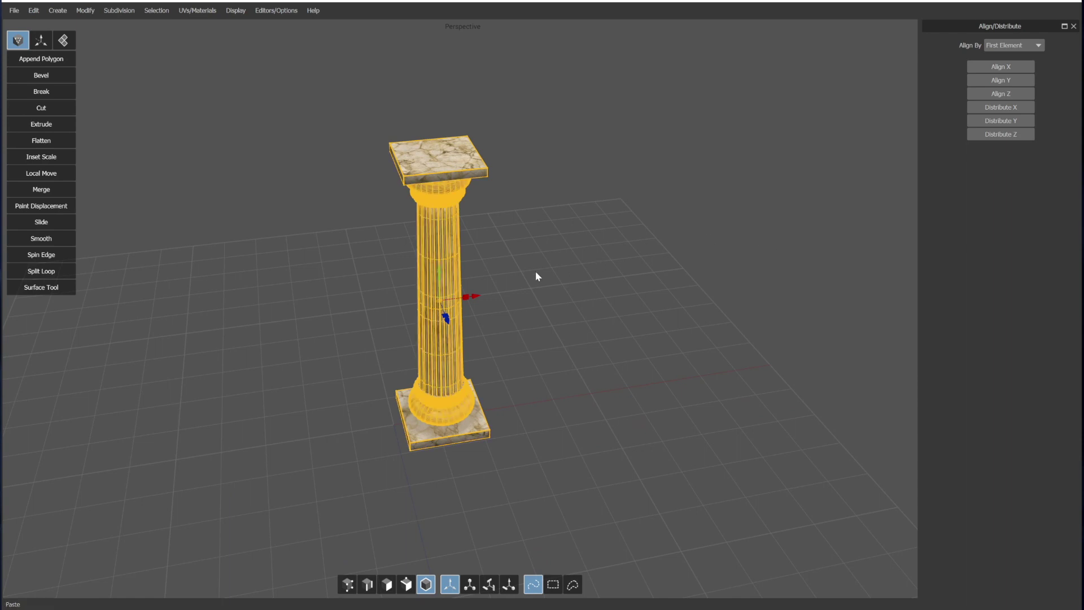
drag(477, 299, 335, 315)
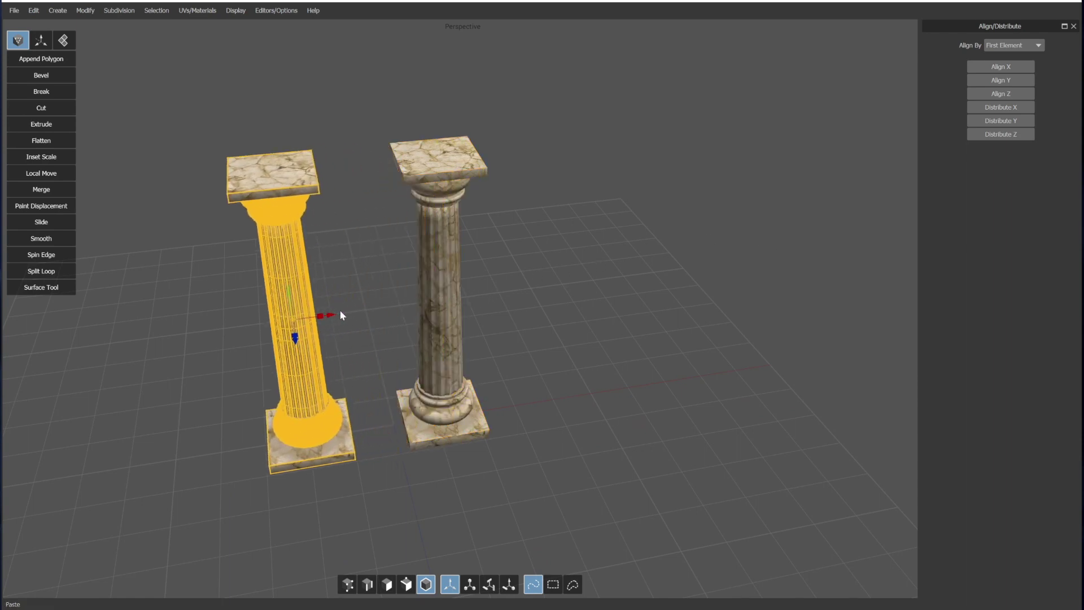
key(ctrl+v)
drag(477, 299, 579, 307)
key(ctrl+v)
drag(477, 299, 155, 339)
alt+middle_drag(310, 336, 428, 344)
alt+right_drag(428, 344, 429, 364)
alt+drag(429, 364, 435, 338)
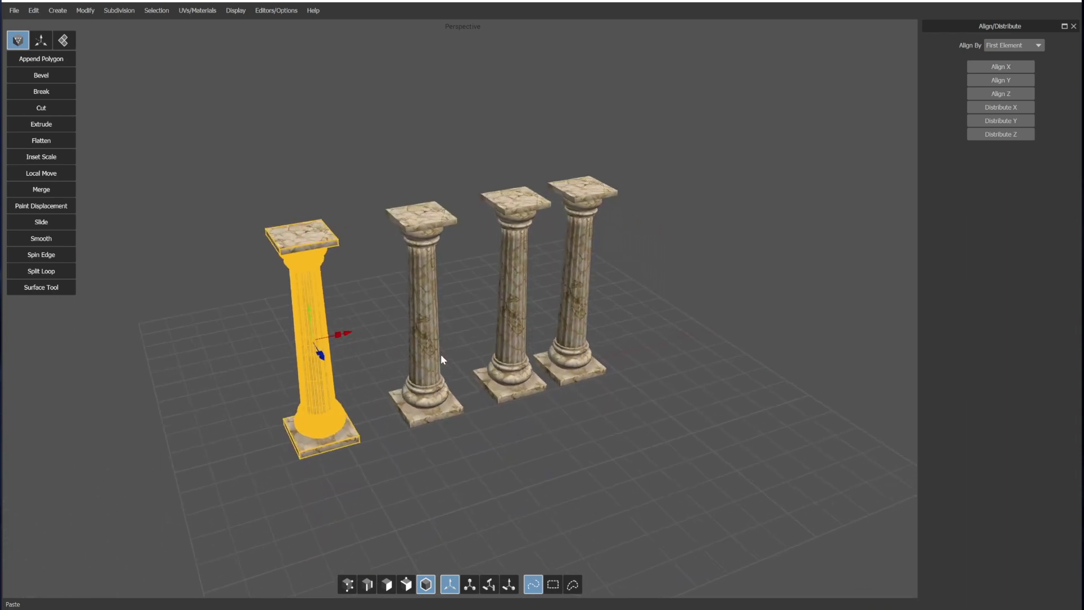
- Offset the third and fourth columns of the row in depth along Z, and lower the fourth column along Y
click(519, 344)
middle_drag(519, 343, 542, 335)
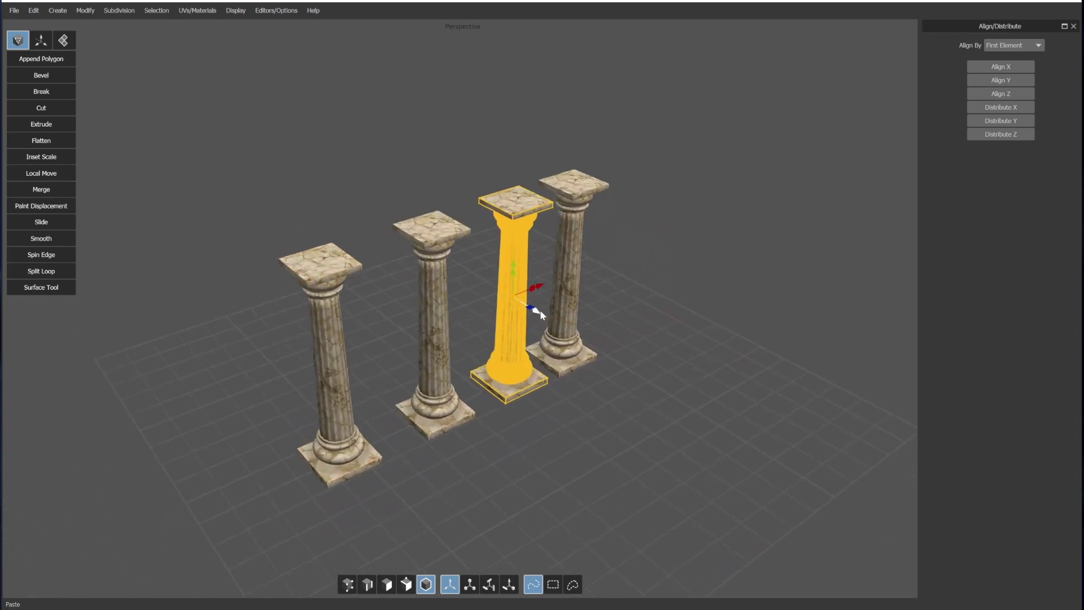
drag(539, 311, 638, 372)
click(575, 319)
drag(581, 290, 628, 314)
middle_drag(629, 315, 618, 291)
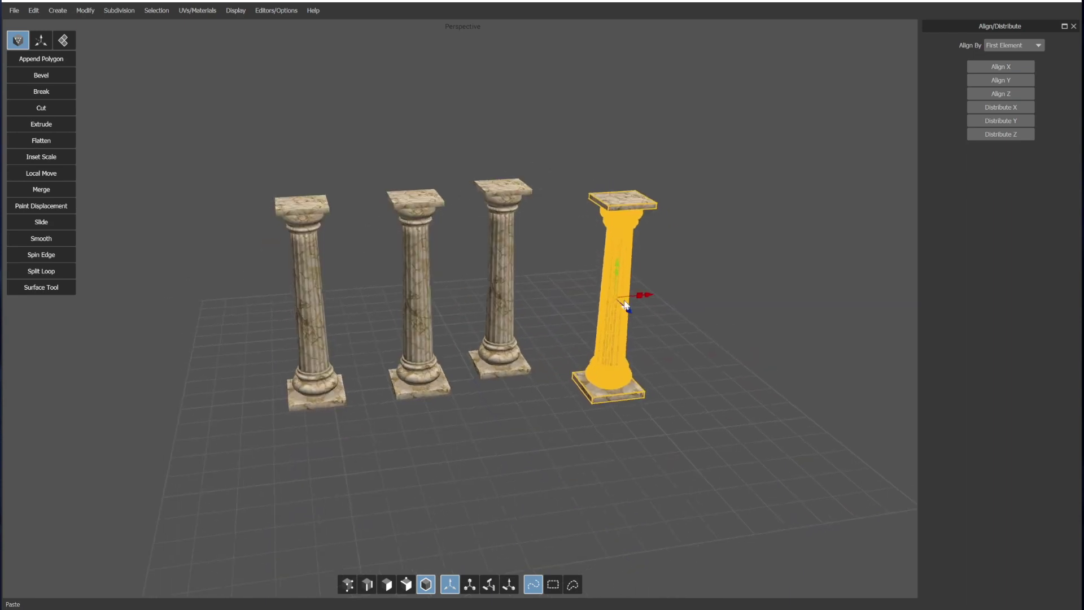
drag(617, 263, 626, 297)
mouse_move(620, 333)
middle_down()
mouse_move(601, 321)
mouse_move(638, 378)
mouse_move(626, 339)
middle_up()
click(317, 371)
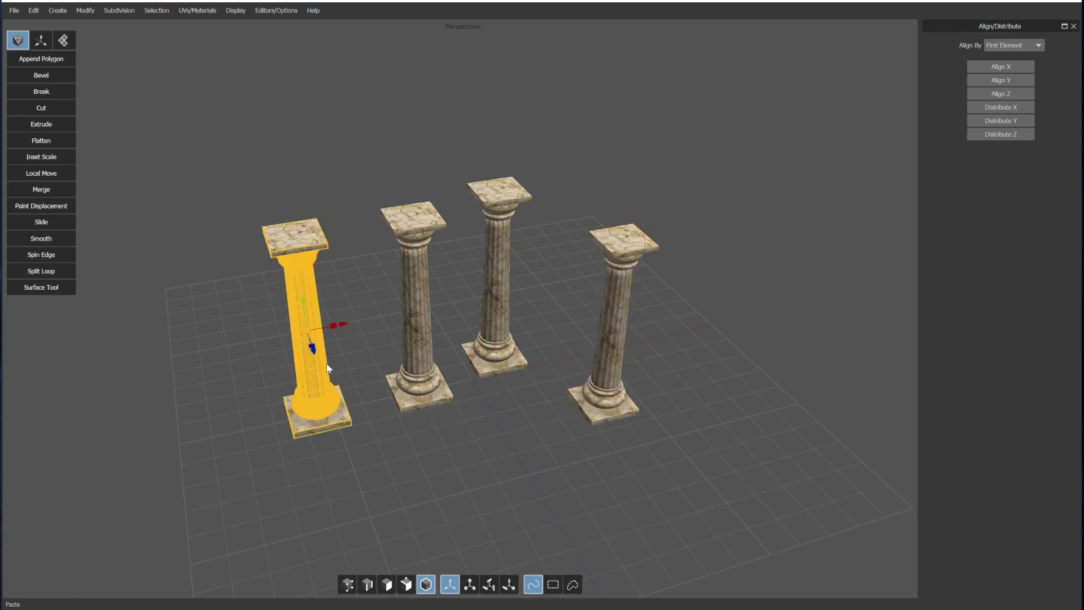
shift+double_click(415, 338)
shift+click(497, 305)
shift+click(608, 328)
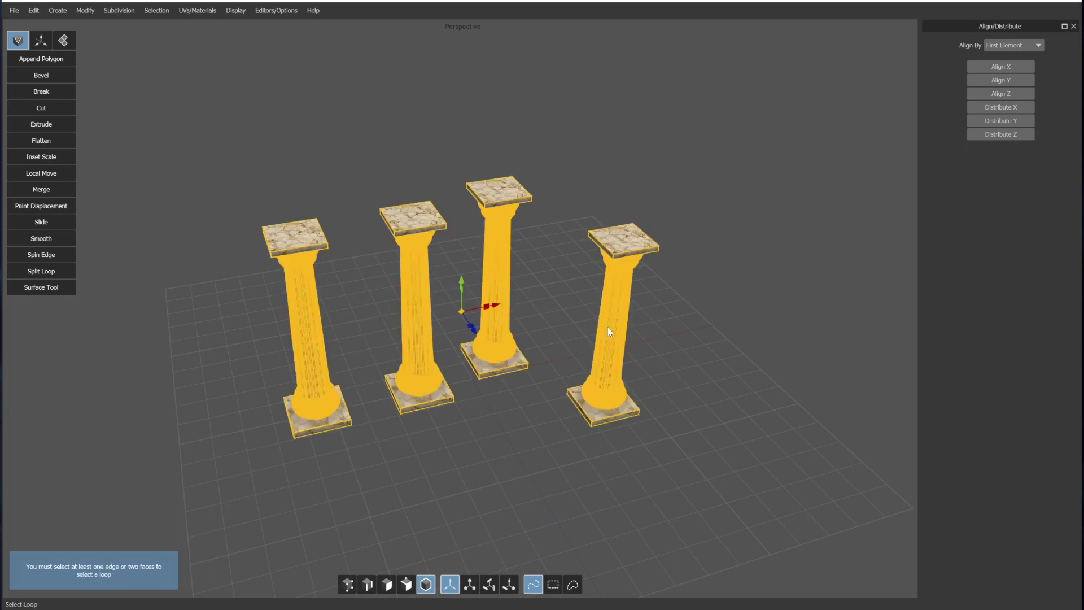
- Select all four columns starting with the rightmost one and align them on the Z axis by First Element
click(617, 332)
shift+click(488, 299)
shift+click(415, 314)
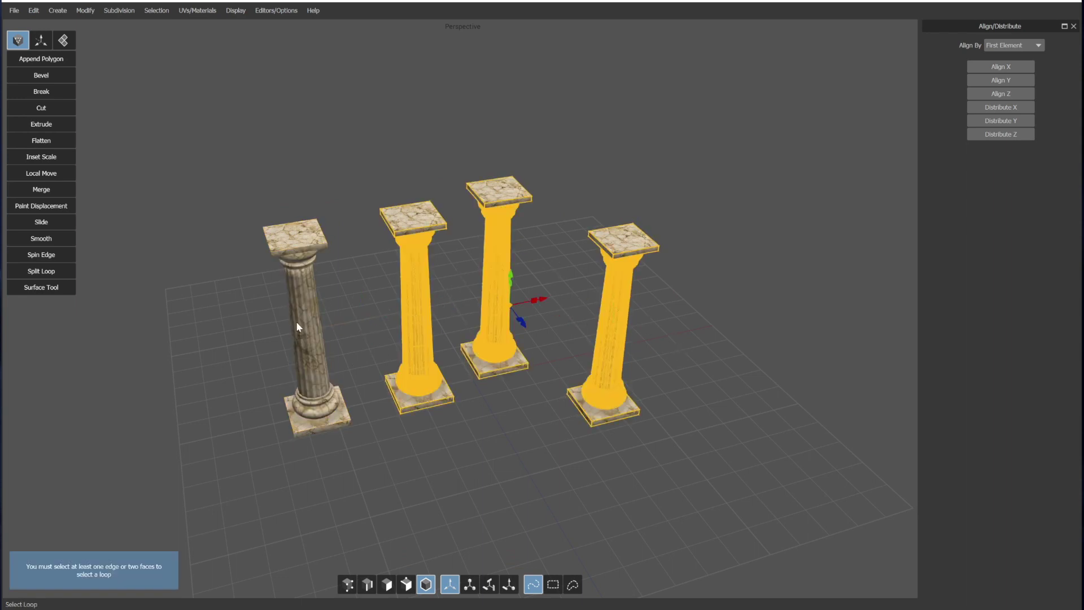
shift+click(313, 337)
alt+drag(313, 336, 546, 350)
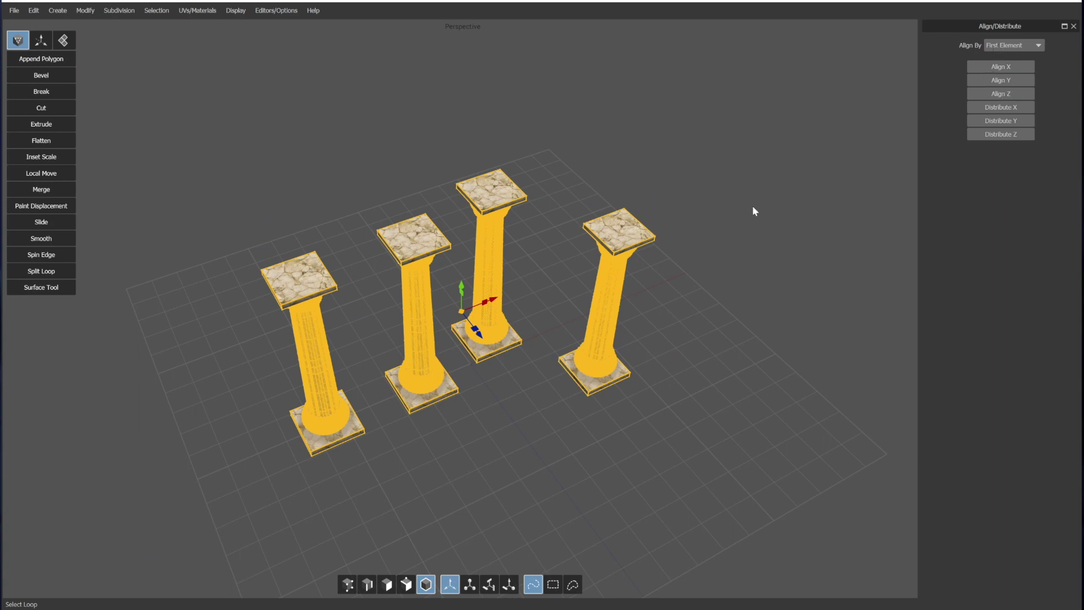
middle_drag(470, 333, 543, 365)
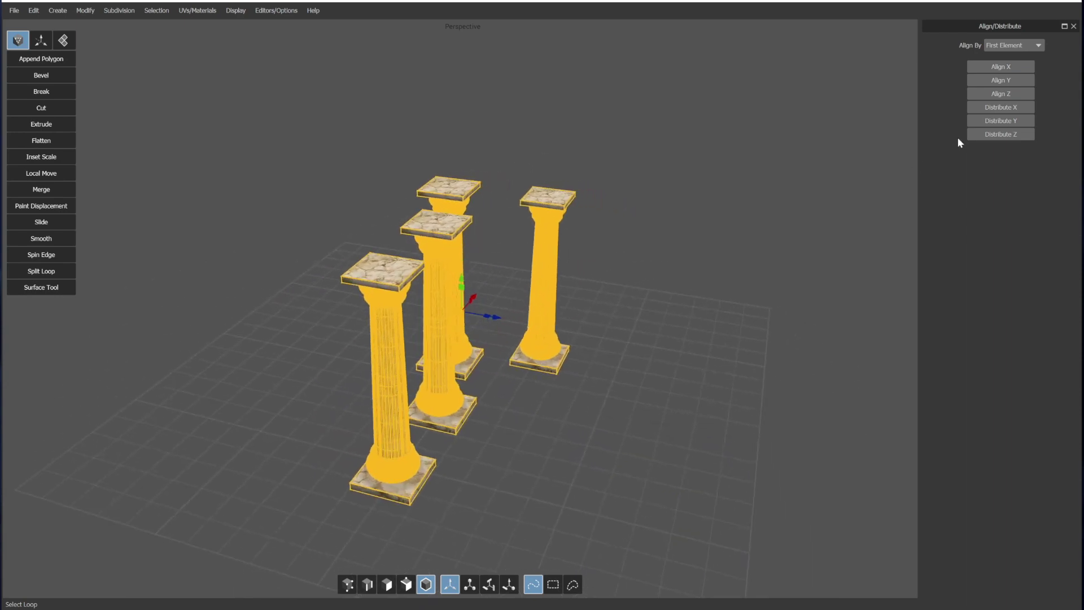
click(1006, 96)
mouse_move(563, 279)
middle_down()
mouse_move(508, 264)
mouse_move(550, 289)
middle_up()
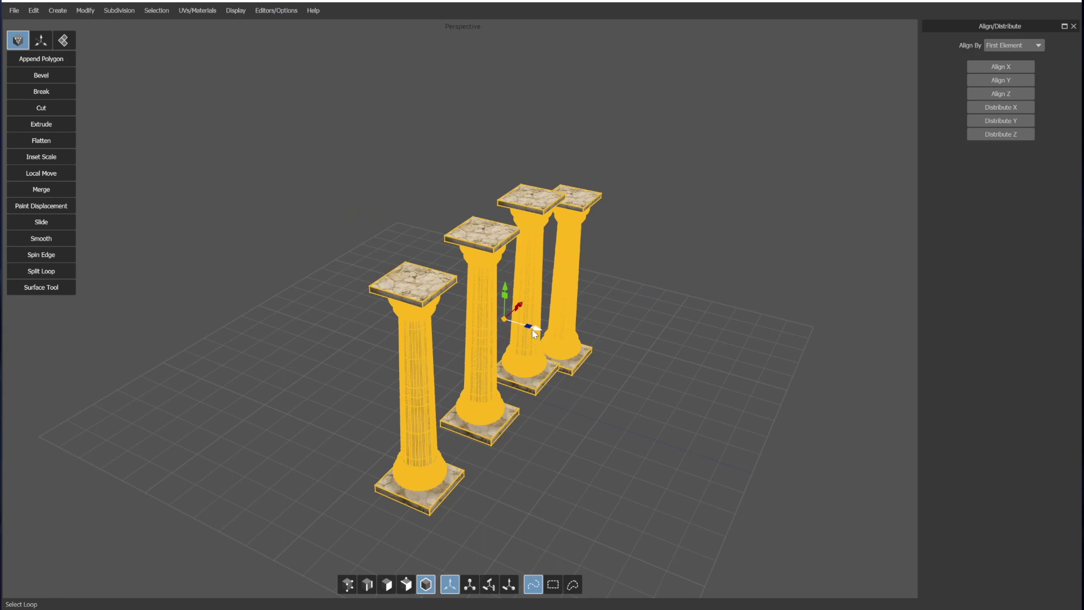
- Align the four selected columns in height on the Y axis by First Element
middle_drag(545, 339, 612, 332)
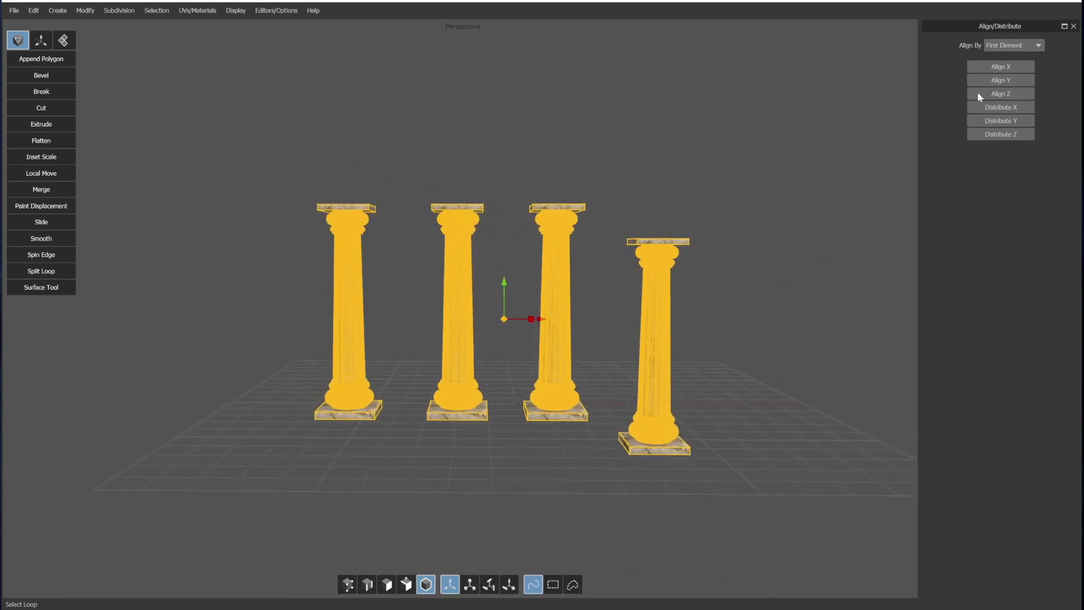
click(1011, 81)
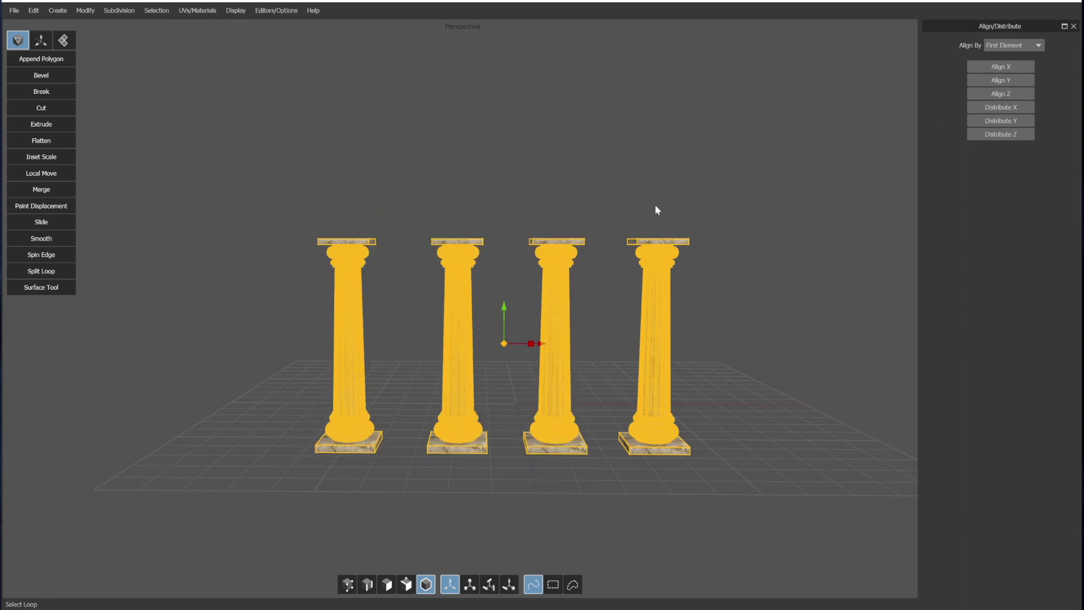
middle_drag(656, 210, 598, 301)
- Try Element Average as the alignment reference, and return it to First Element
click(1014, 46)
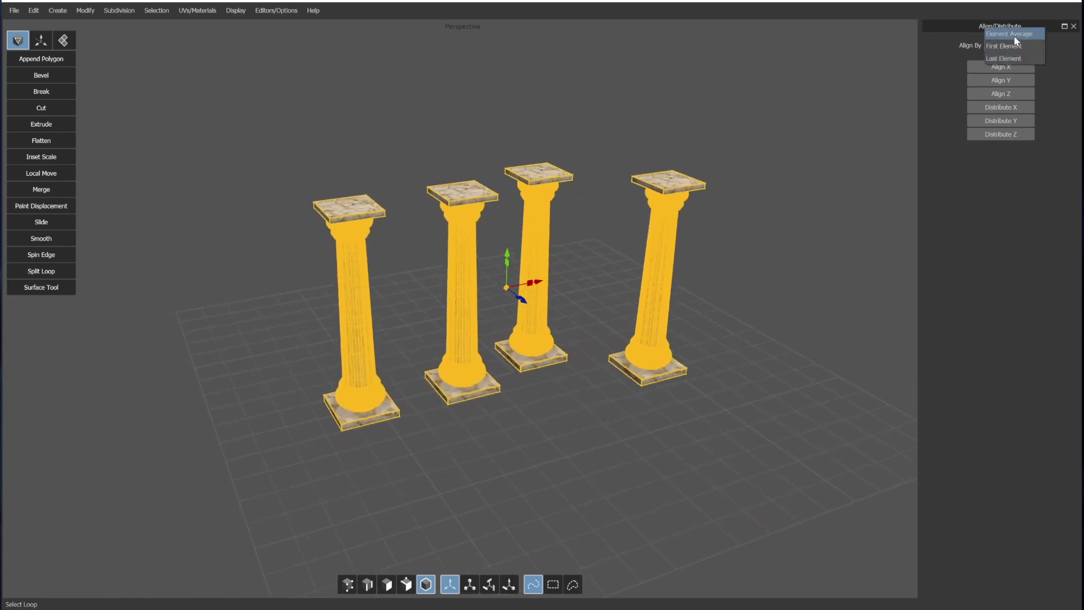
click(1013, 35)
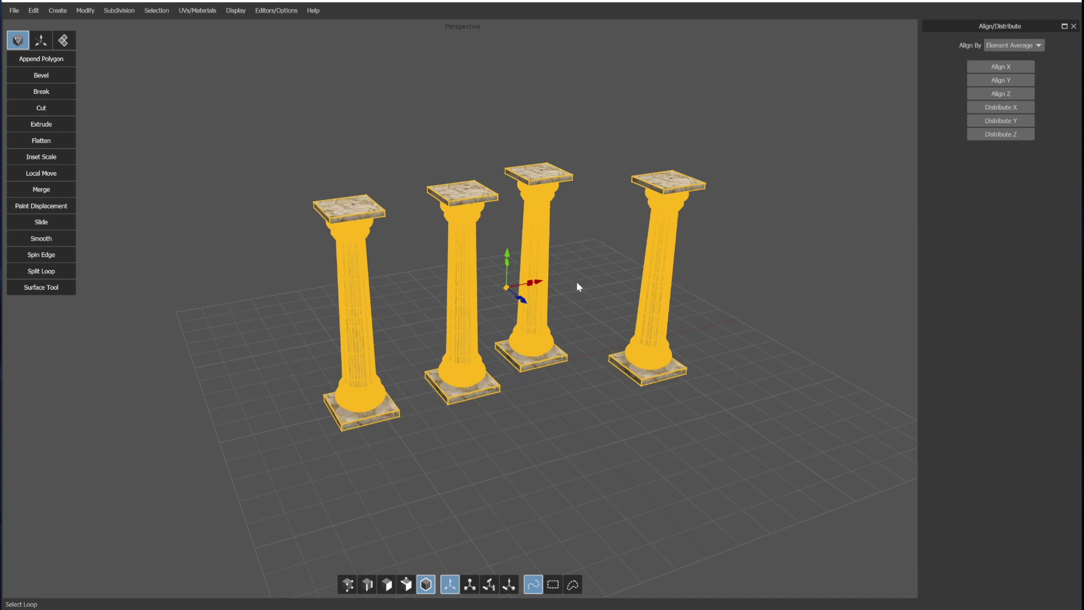
mouse_move(575, 288)
middle_down()
mouse_move(560, 265)
mouse_move(556, 293)
middle_up()
click(1027, 46)
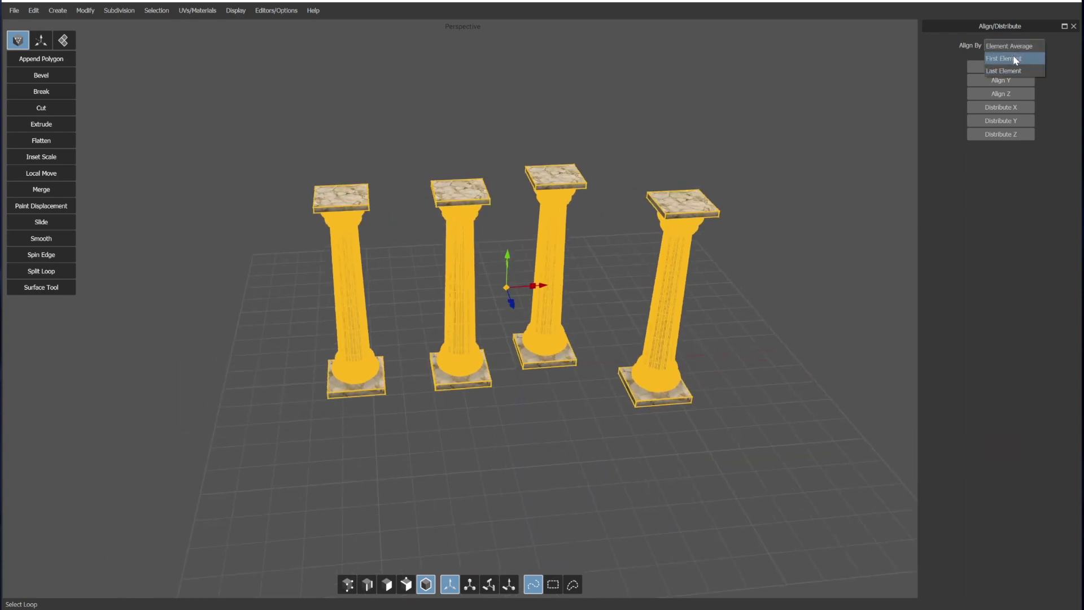
click(1014, 57)
- Reselect all four columns starting with the leftmost one and align them on the Z axis by First Element
middle_drag(508, 350, 421, 376)
click(344, 323)
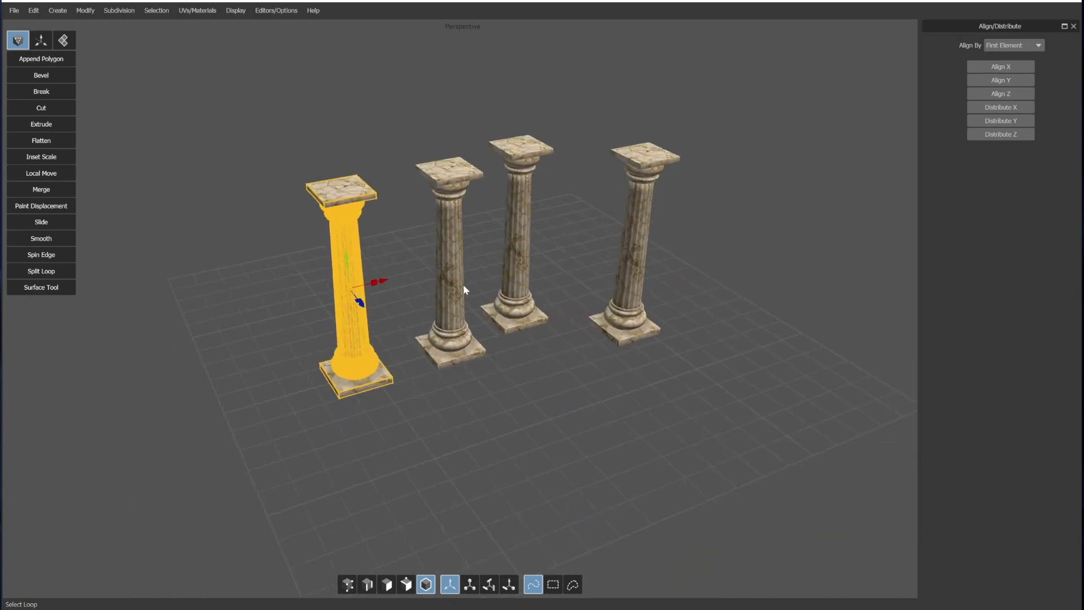
shift+click(504, 256)
shift+click(445, 284)
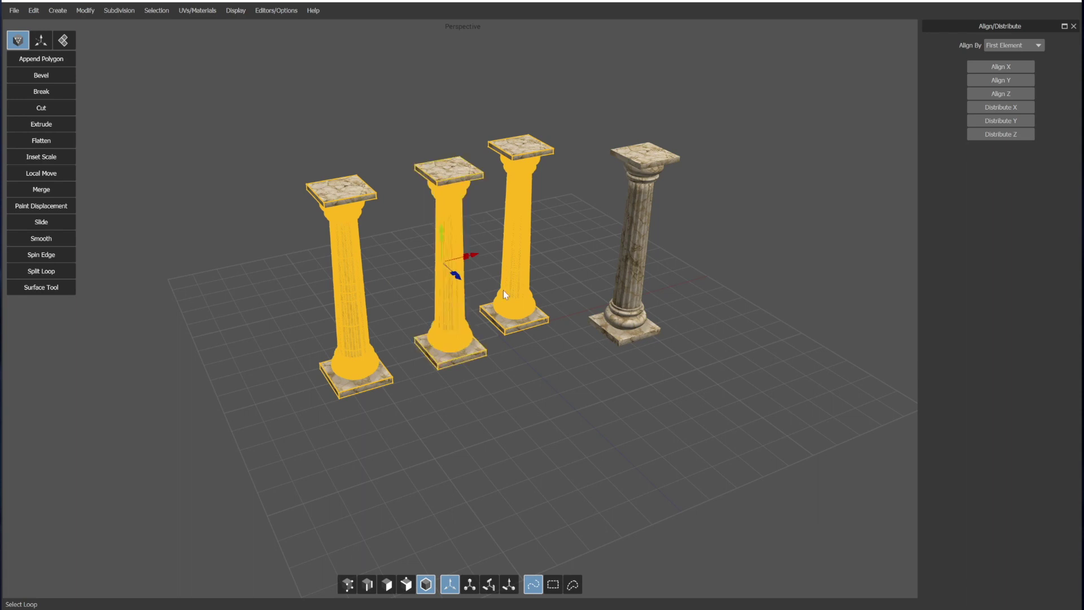
shift+click(645, 255)
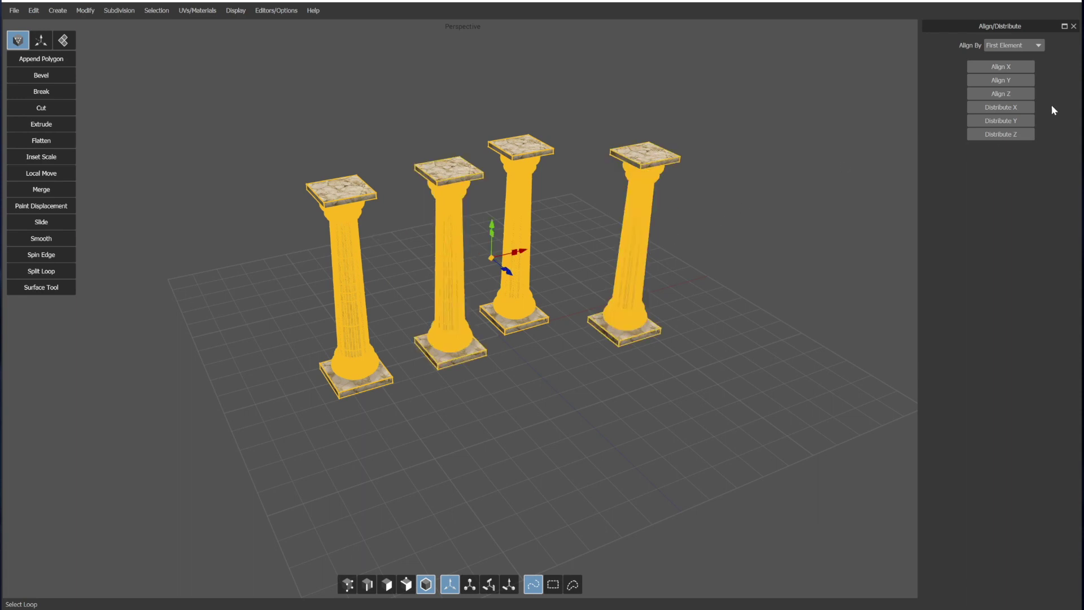
mouse_move(541, 280)
middle_down()
mouse_move(561, 297)
mouse_move(552, 312)
mouse_move(542, 297)
mouse_move(551, 290)
middle_up()
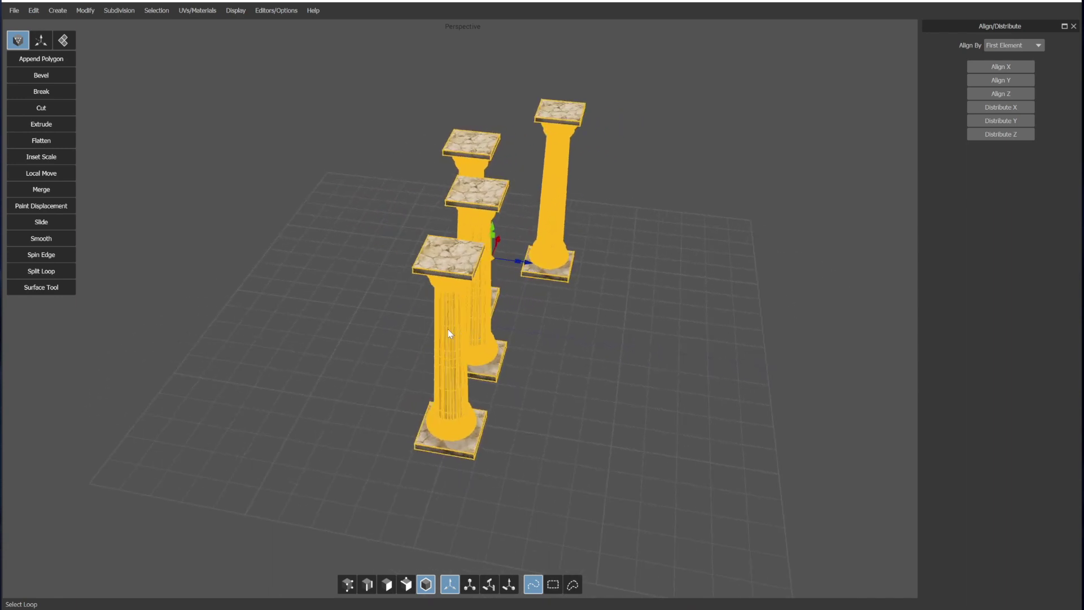
click(1024, 93)
alt+drag(599, 272, 465, 272)
- Raise the third column along Y and shift it along X towards the second column
click(544, 206)
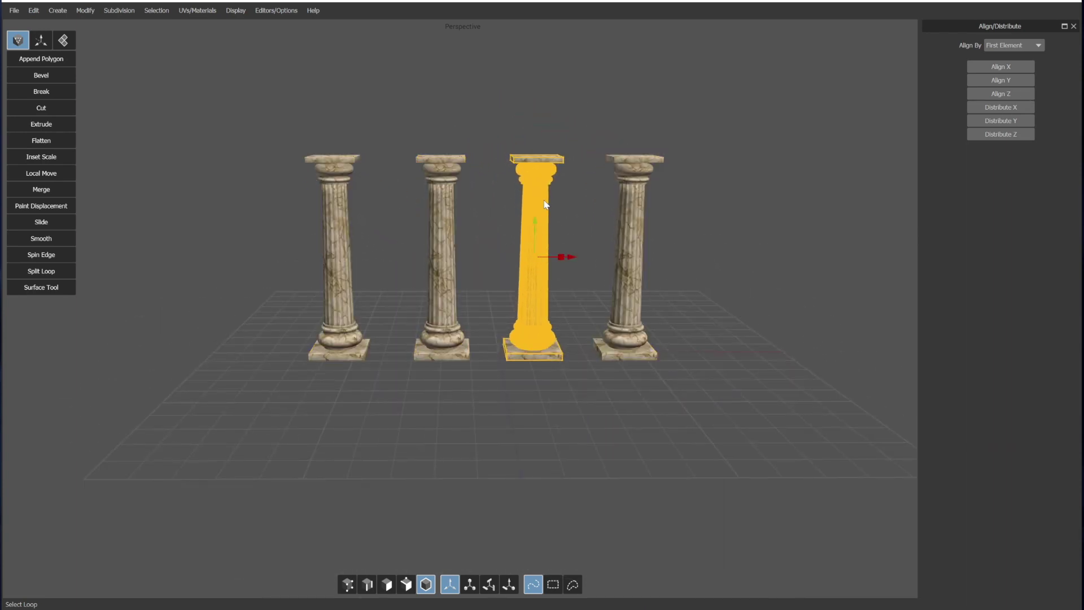
drag(534, 220, 538, 189)
alt+drag(572, 272, 585, 323)
drag(569, 225, 553, 227)
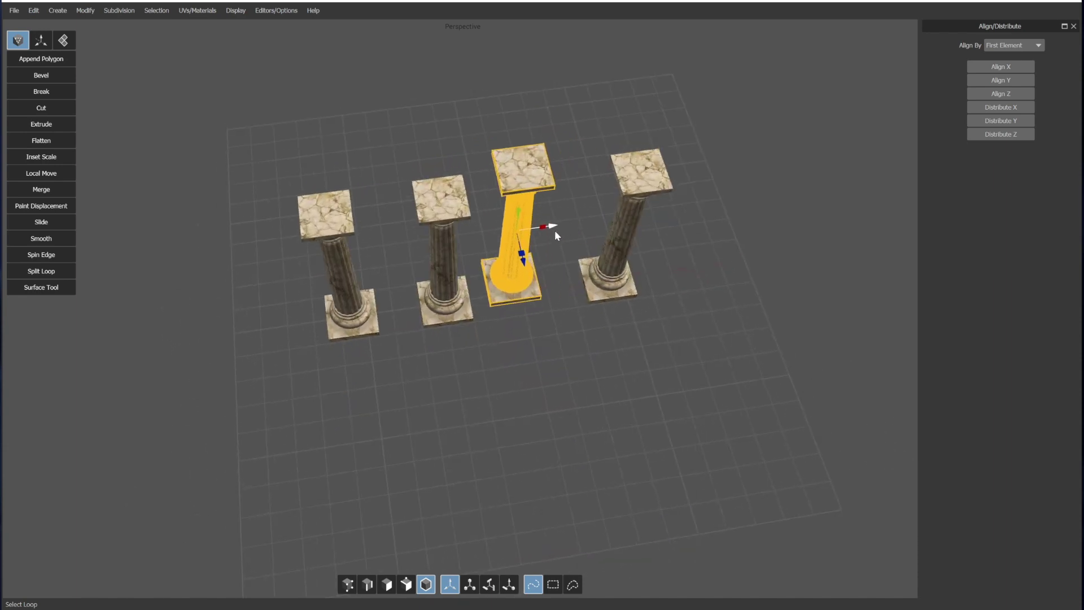
alt+drag(565, 290, 519, 232)
alt+drag(452, 257, 518, 308)
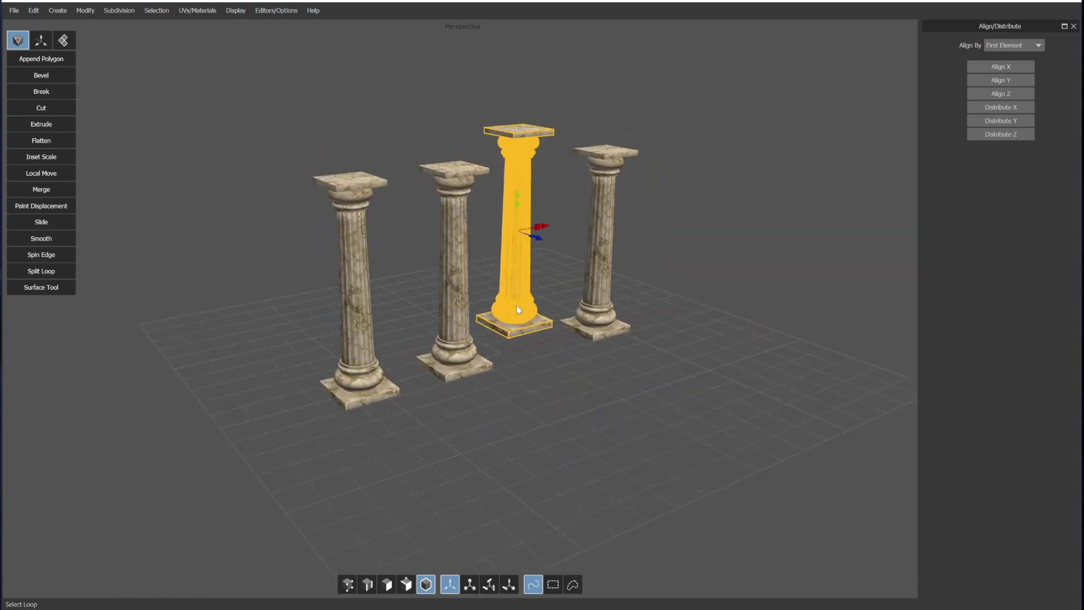
- Select all four columns and align them on the Y and Z axes by First Element
drag(330, 308, 638, 255)
alt+drag(700, 270, 654, 261)
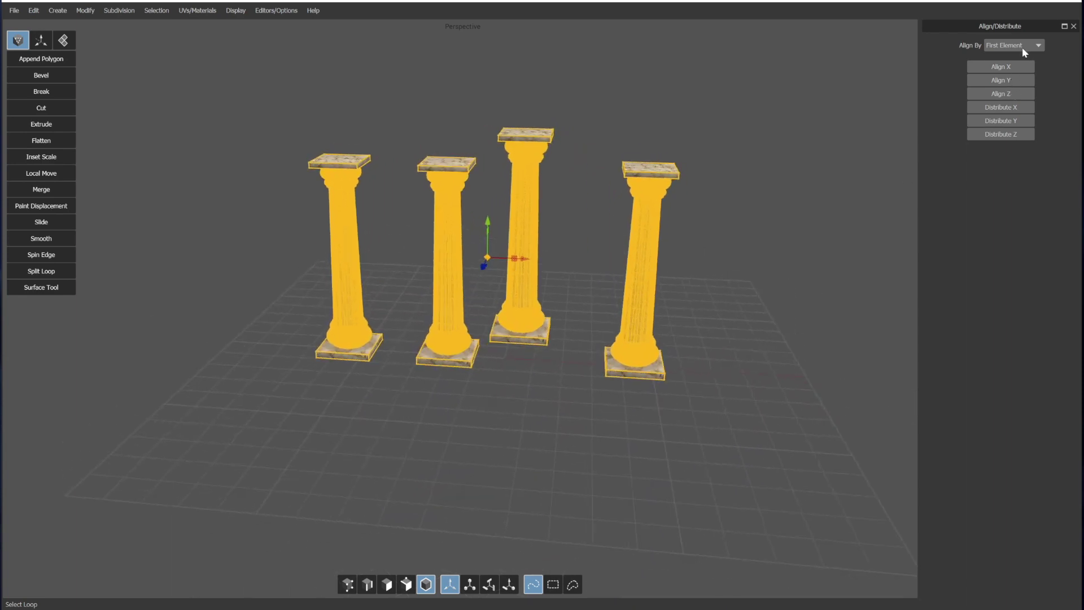
click(1009, 94)
alt+drag(412, 335, 540, 396)
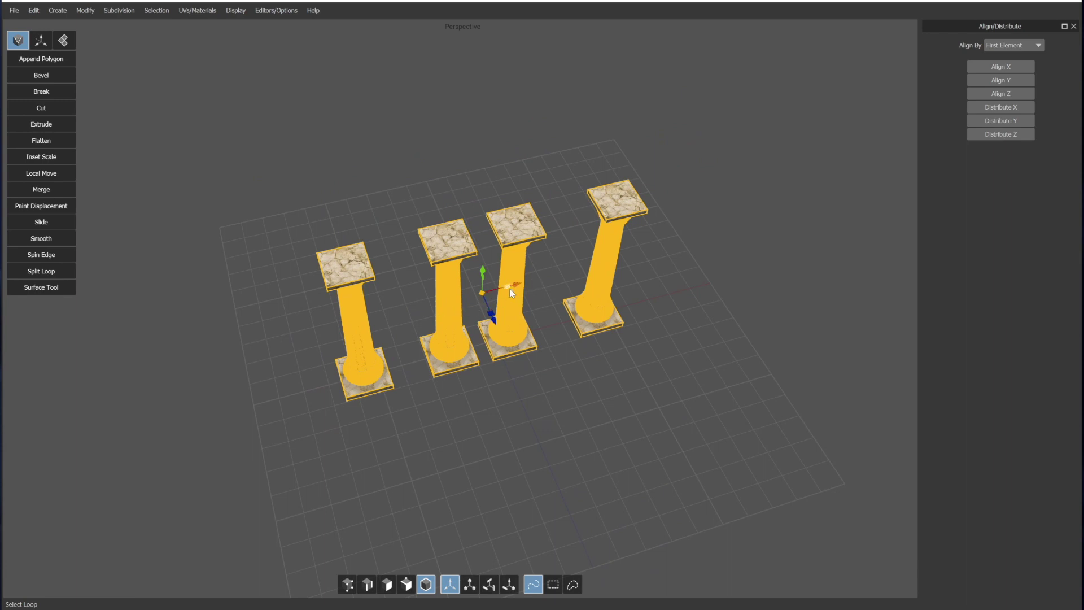
- Distribute the four selected columns evenly along the X axis
alt+drag(450, 299, 634, 313)
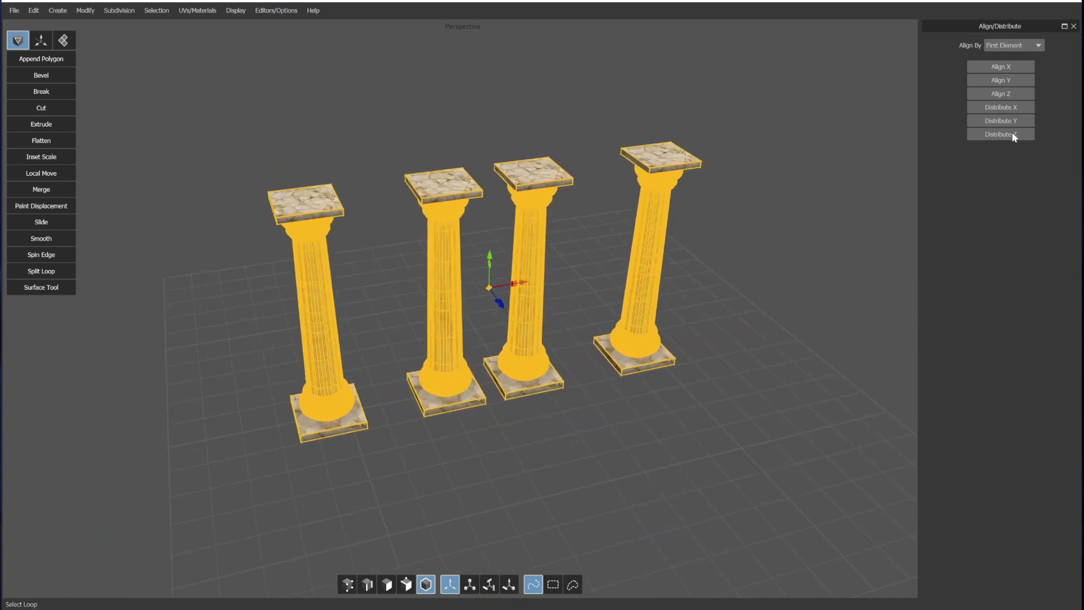
click(1008, 107)
mouse_move(659, 283)
alt+mouse_down()
mouse_move(572, 300)
mouse_move(622, 300)
mouse_move(638, 286)
mouse_move(648, 293)
alt+mouse_up()
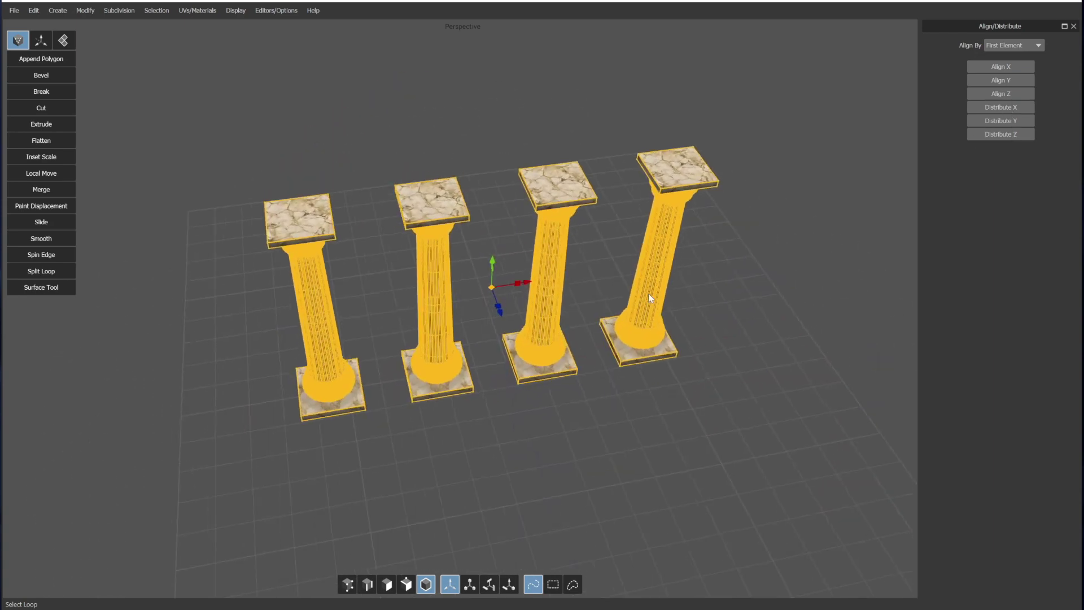
- Move the second column backward and the third column forward along the Z axis
click(449, 355)
alt+drag(473, 410, 482, 350)
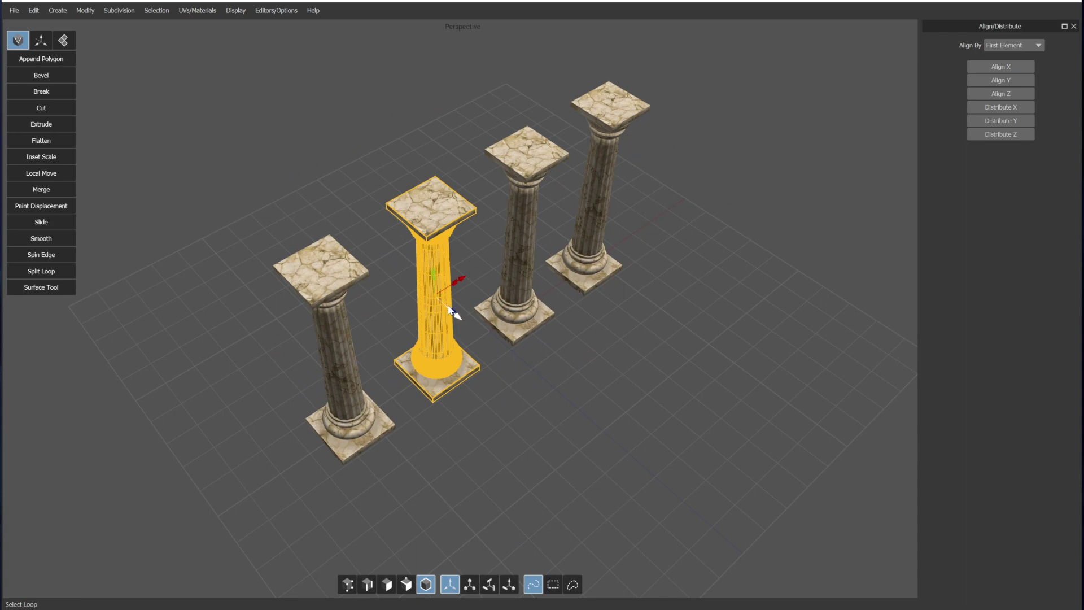
drag(452, 314, 435, 247)
click(524, 254)
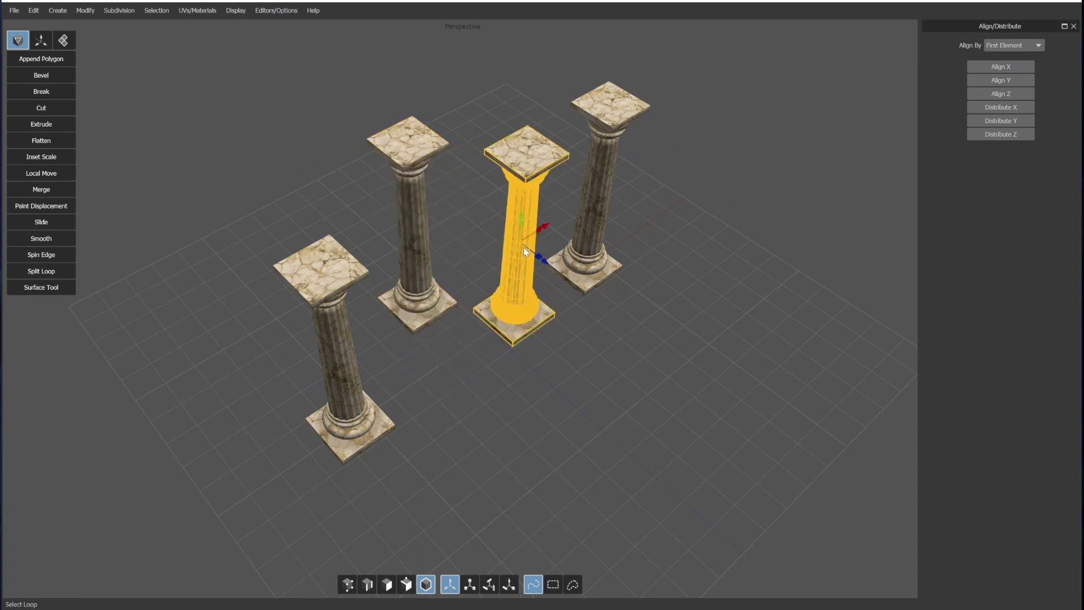
drag(539, 259, 633, 329)
- Select all four staggered columns and distribute them evenly along the X axis
alt+drag(609, 412, 563, 365)
drag(364, 317, 683, 288)
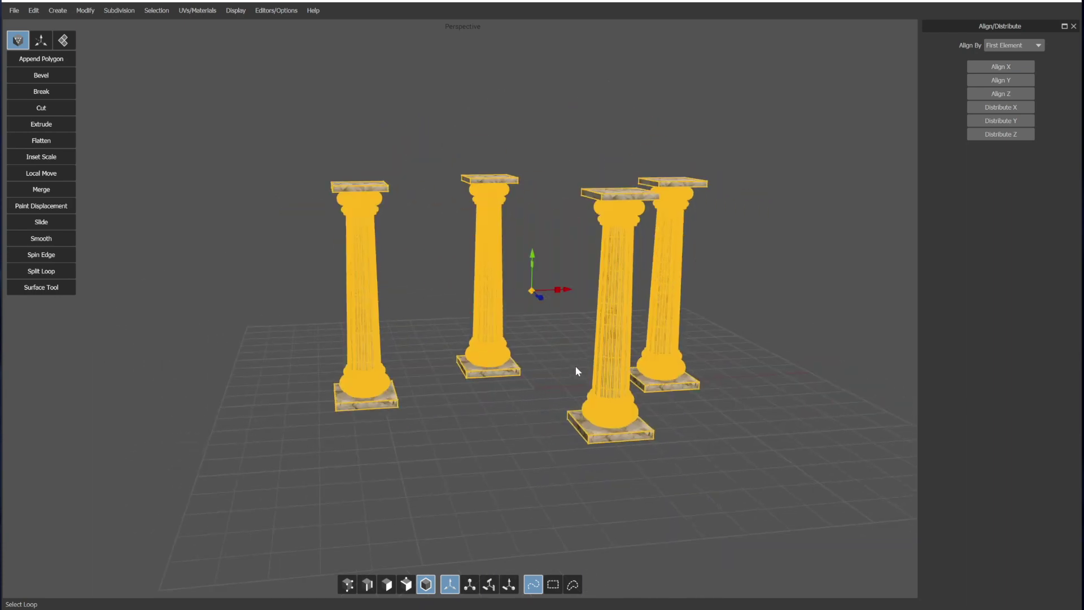
middle_drag(575, 375, 556, 442)
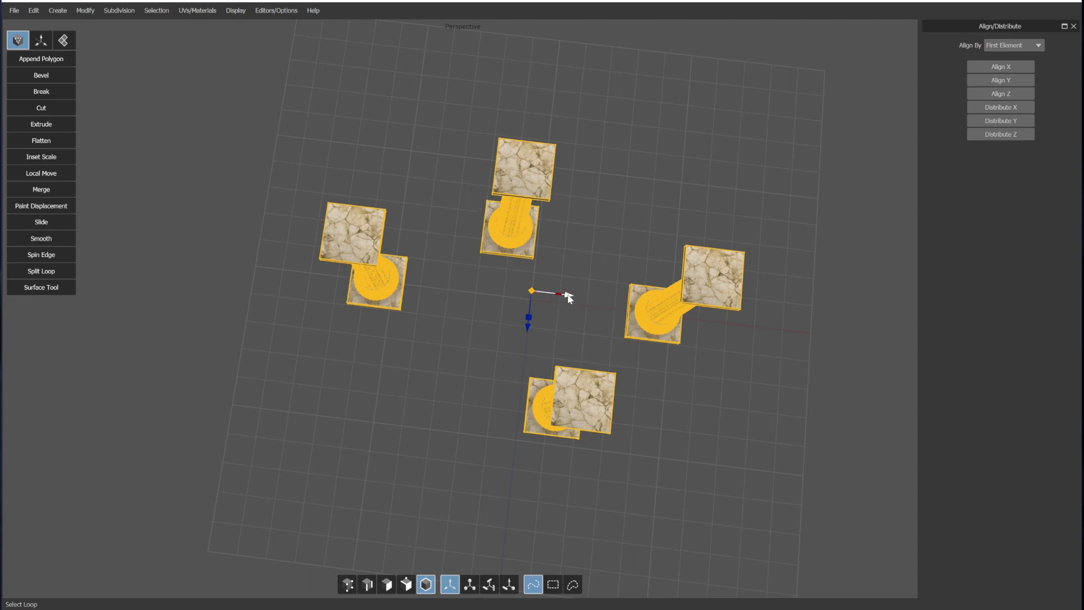
click(1004, 108)
- Show the multi-viewport layout, clear the selection and switch the Right viewport to Front Orthographic View, framed on the columns
alt+drag(455, 435, 452, 374)
key(space)
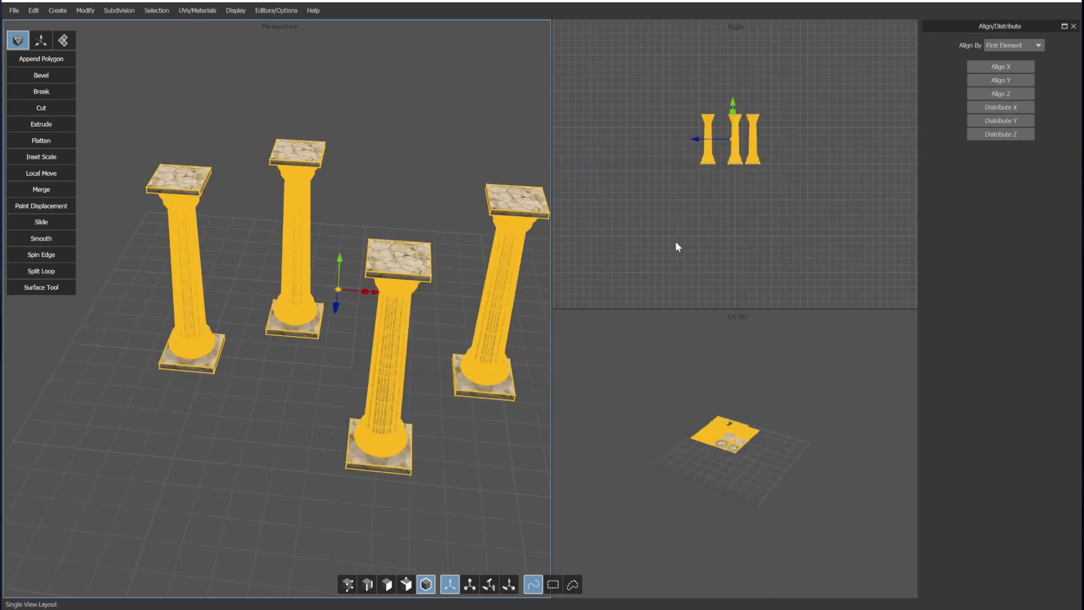
click(728, 210)
right_click(729, 208)
mouse_move(798, 419)
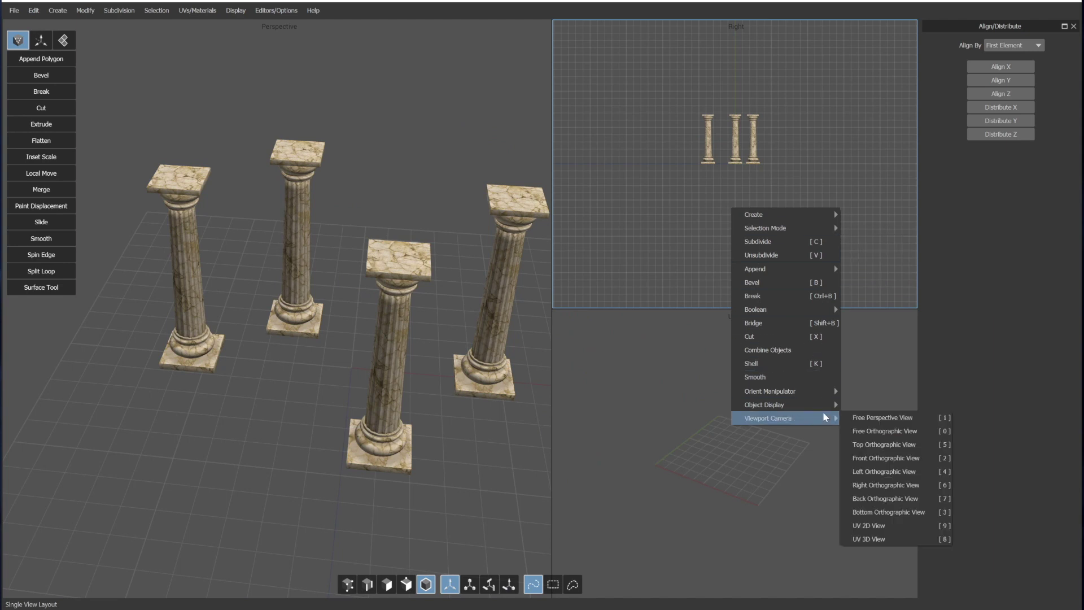
click(885, 458)
scroll(681, 113, up, 5)
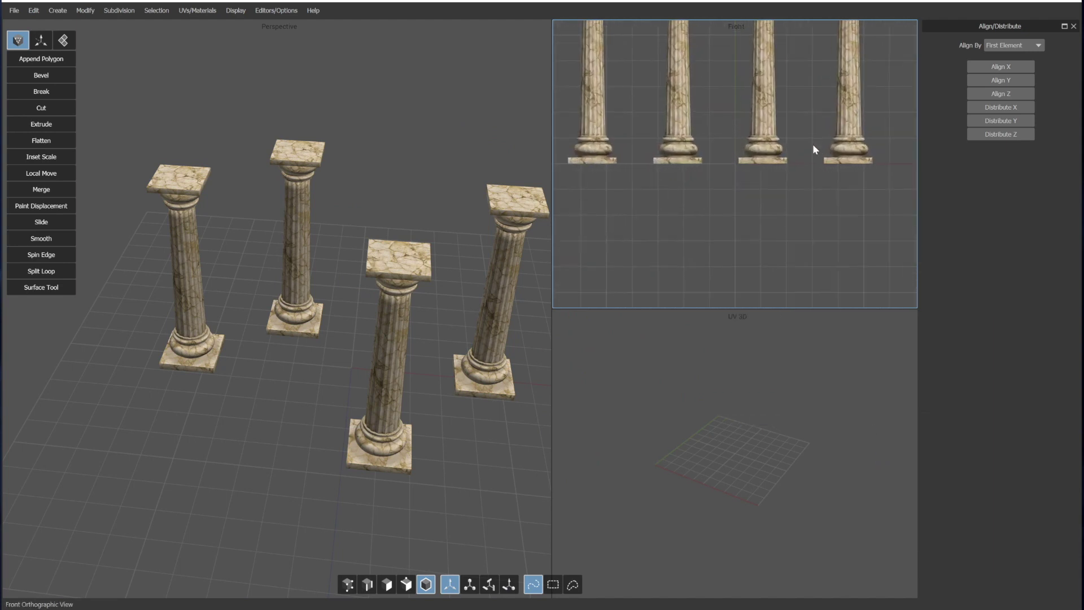
middle_drag(733, 140, 749, 257)
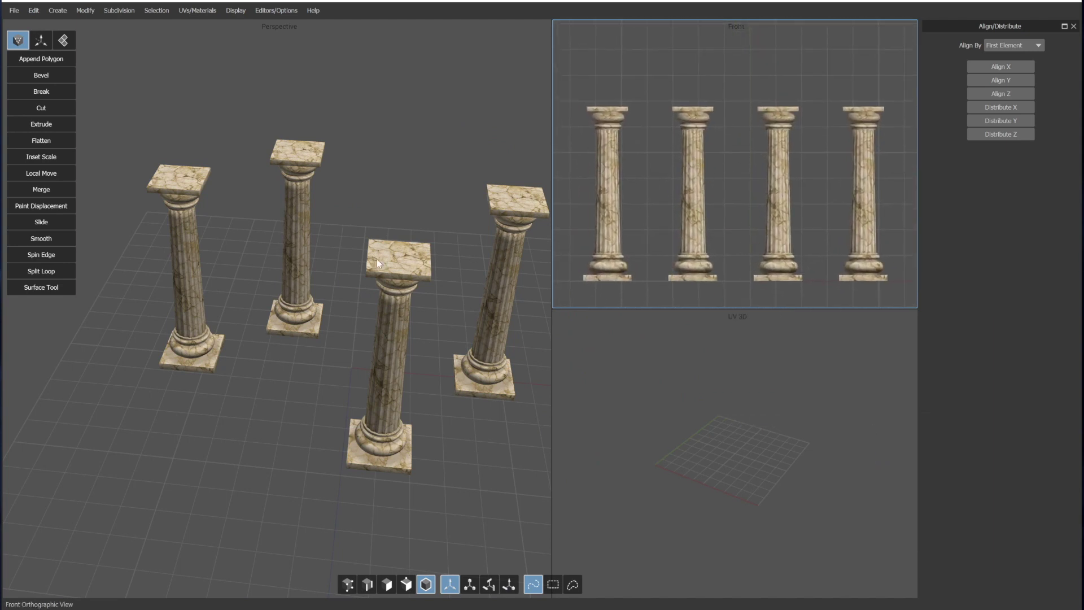
- Reselect the four columns in the perspective view and distribute them evenly along the Z axis
middle_drag(373, 255, 326, 330)
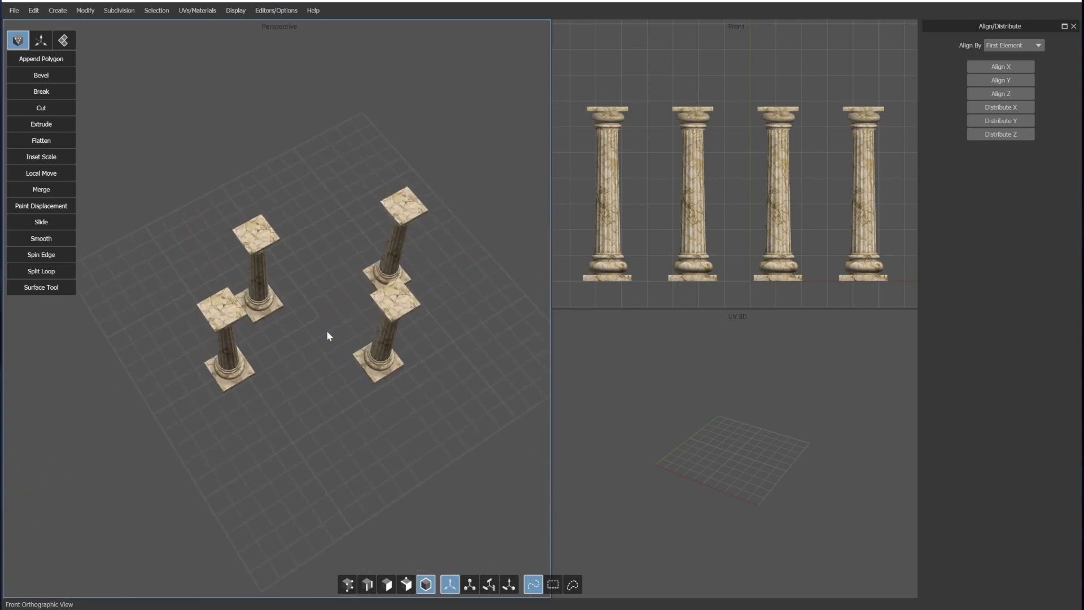
click(223, 362)
shift+click(261, 274)
shift+click(386, 335)
shift+click(392, 260)
mouse_move(373, 297)
middle_down()
mouse_move(391, 309)
mouse_move(368, 316)
middle_up()
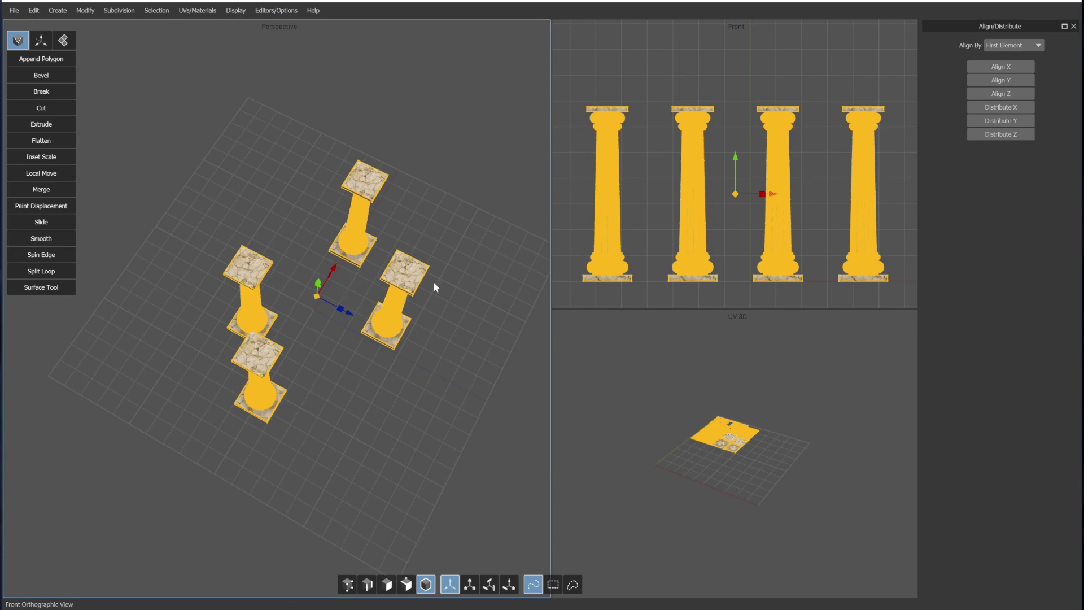
click(1004, 134)
- Switch the Front viewport to Right Orthographic View and frame the columns to check their Z spacing
middle_drag(271, 382, 283, 353)
scroll(710, 183, down, 3)
right_click(721, 107)
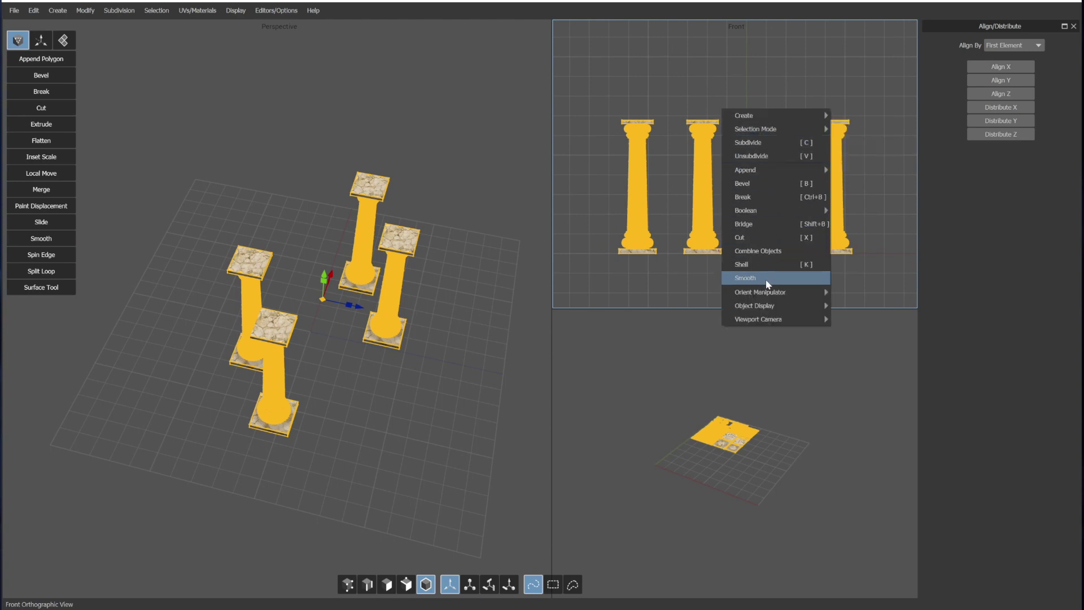
mouse_move(790, 319)
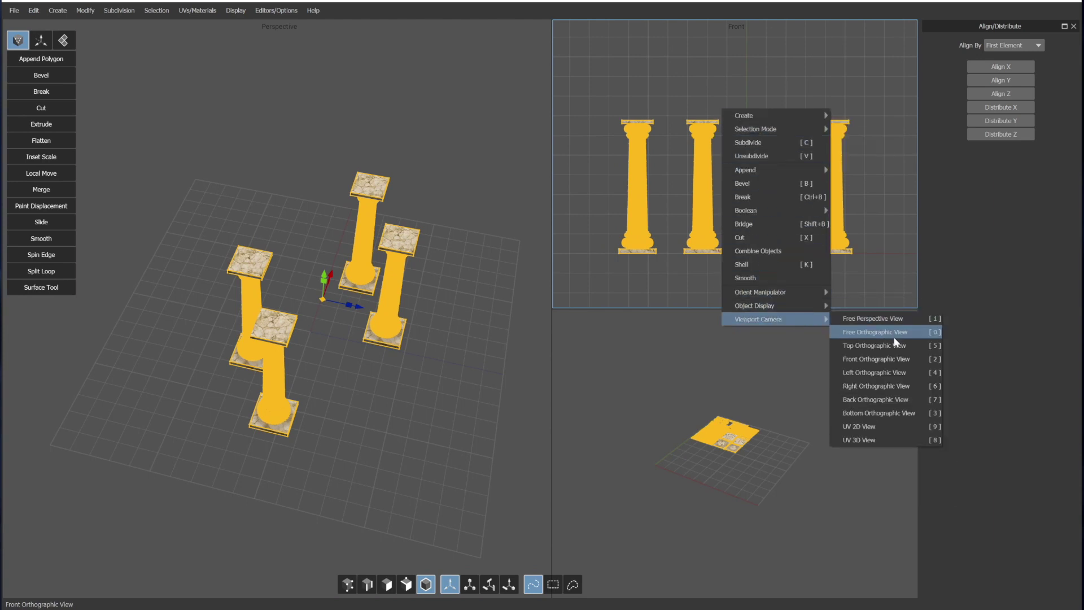
click(879, 387)
scroll(762, 226, up, 5)
alt+middle_drag(729, 231, 721, 212)
- Return to the single perspective layout and align the four columns on the Z axis by First Element
alt+drag(405, 337, 317, 326)
key(space)
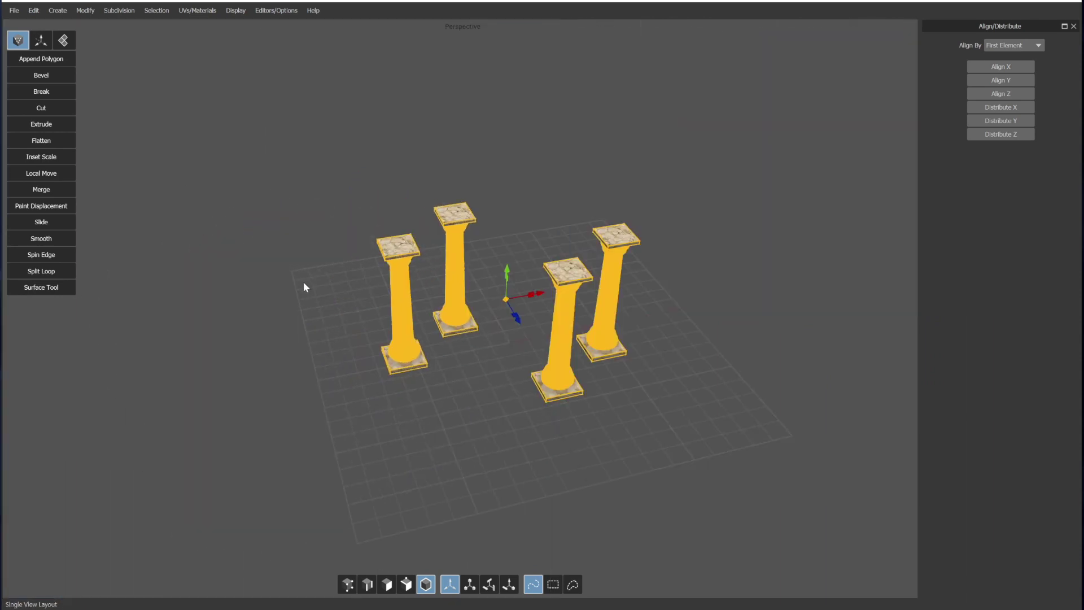
key(space)
key(space)
middle_drag(510, 256, 455, 355)
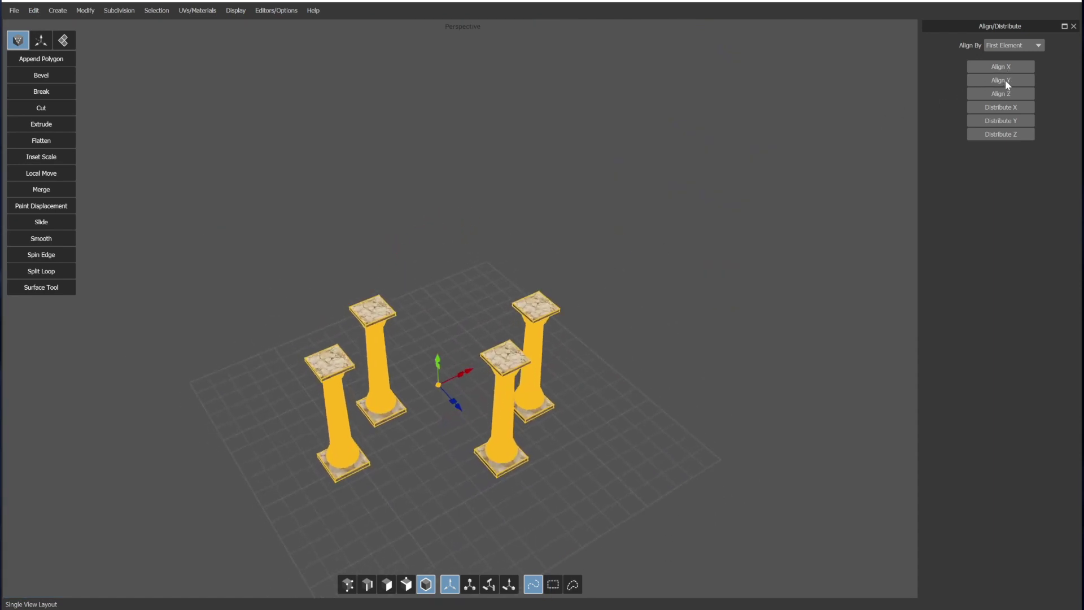
click(1010, 97)
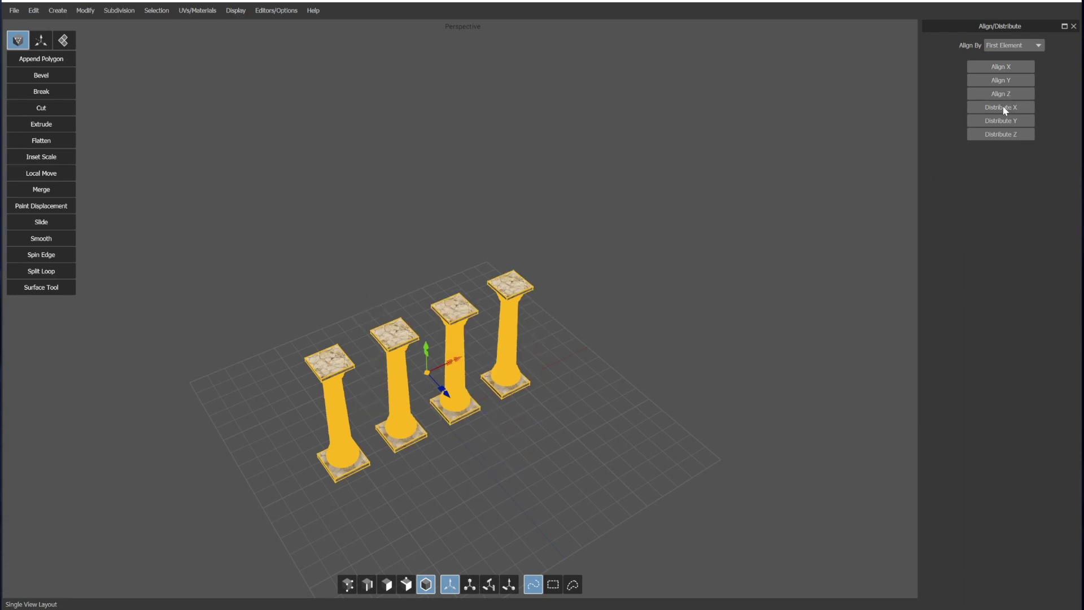
- Clear the selection and shift the third column along X towards the fourth one
click(546, 337)
alt+drag(546, 338, 409, 381)
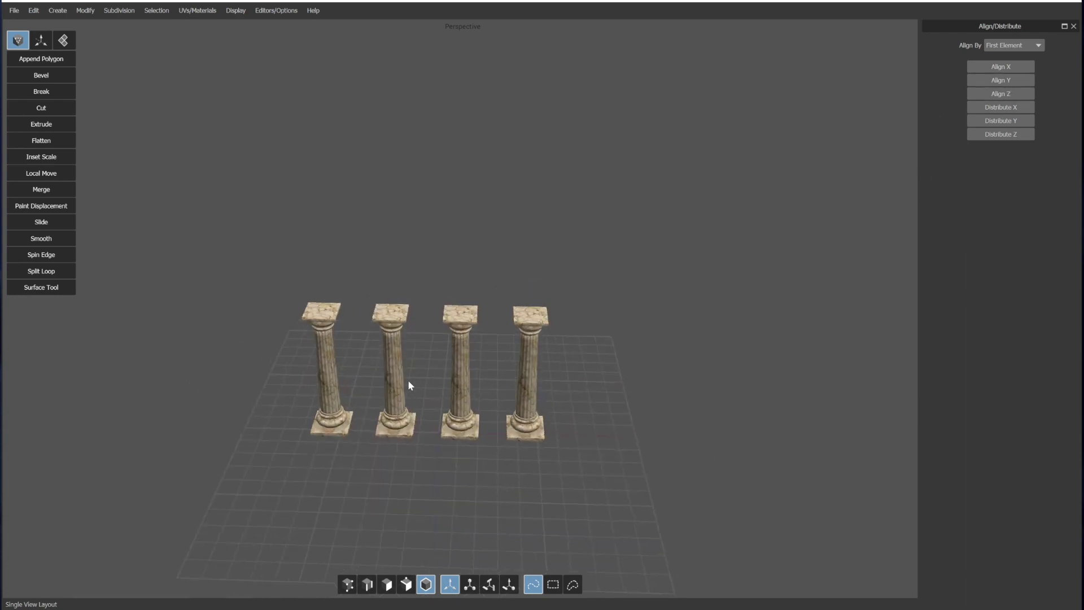
alt+right_drag(408, 381, 460, 378)
alt+middle_drag(461, 377, 502, 318)
click(502, 318)
alt+drag(503, 361, 533, 389)
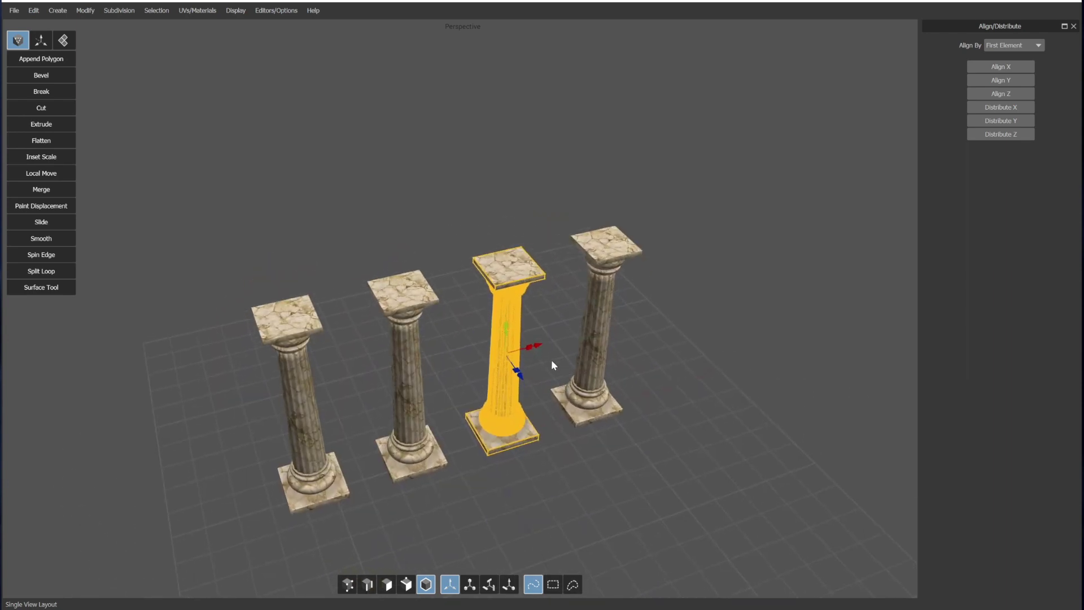
drag(537, 350, 562, 341)
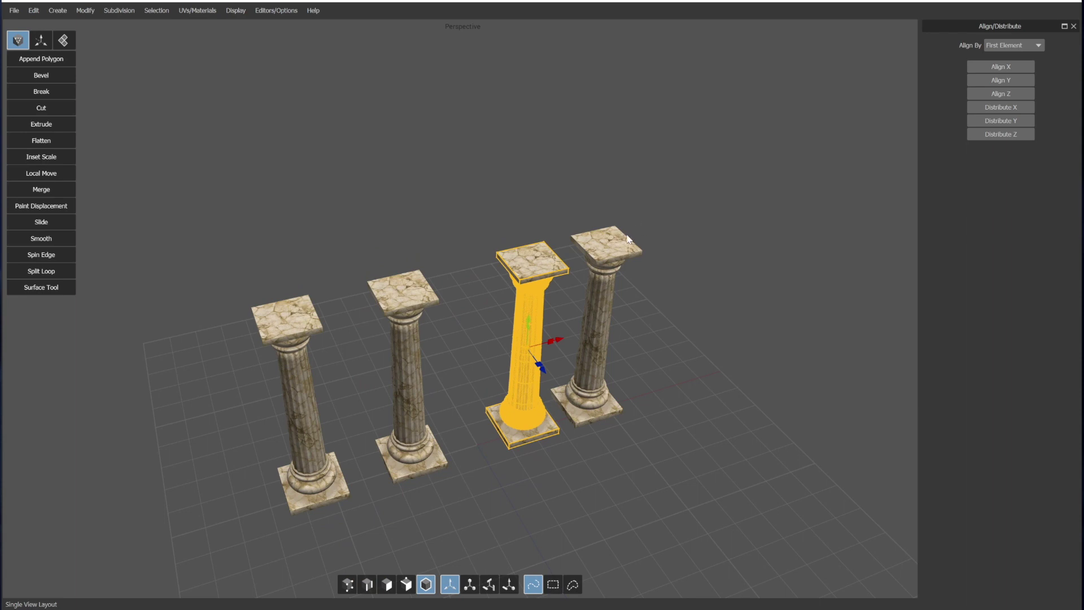
- Switch to face selection and select the top face of each of the four column caps
key(3)
click(598, 239)
shift+click(504, 269)
shift+click(384, 289)
shift+click(272, 319)
click(287, 312)
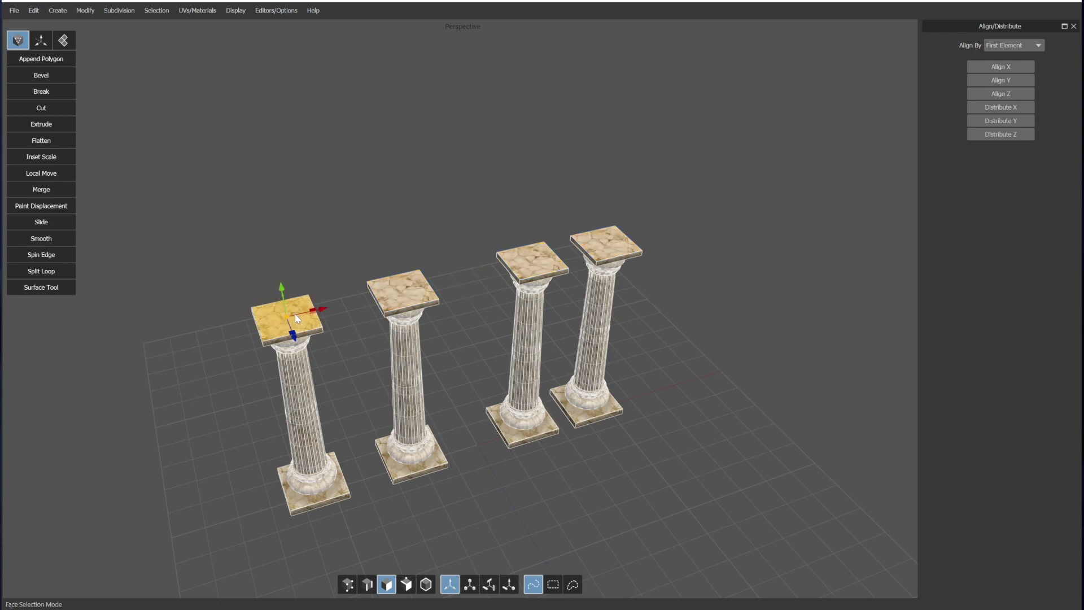
shift+click(399, 294)
shift+click(519, 260)
shift+click(603, 241)
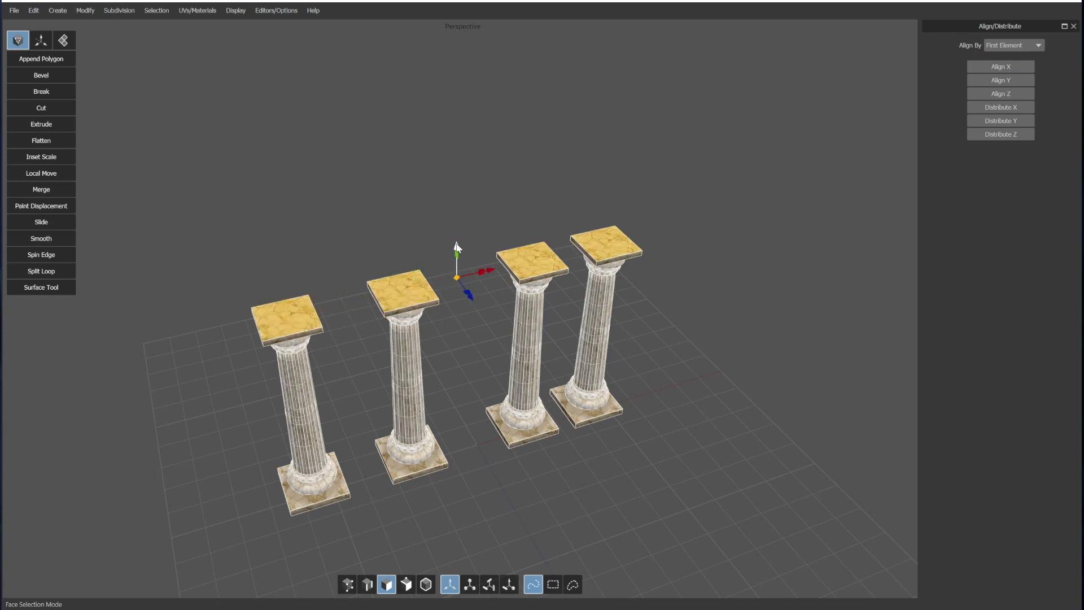
- Raise the selected cap faces along Y and distribute them evenly along the X axis
drag(458, 249, 459, 221)
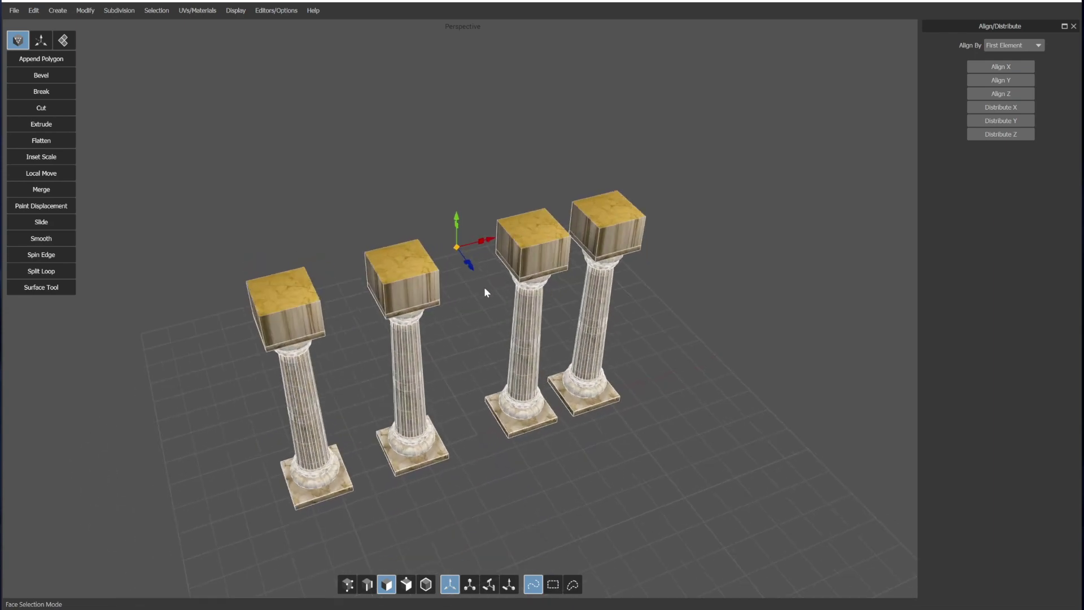
alt+drag(485, 289, 481, 282)
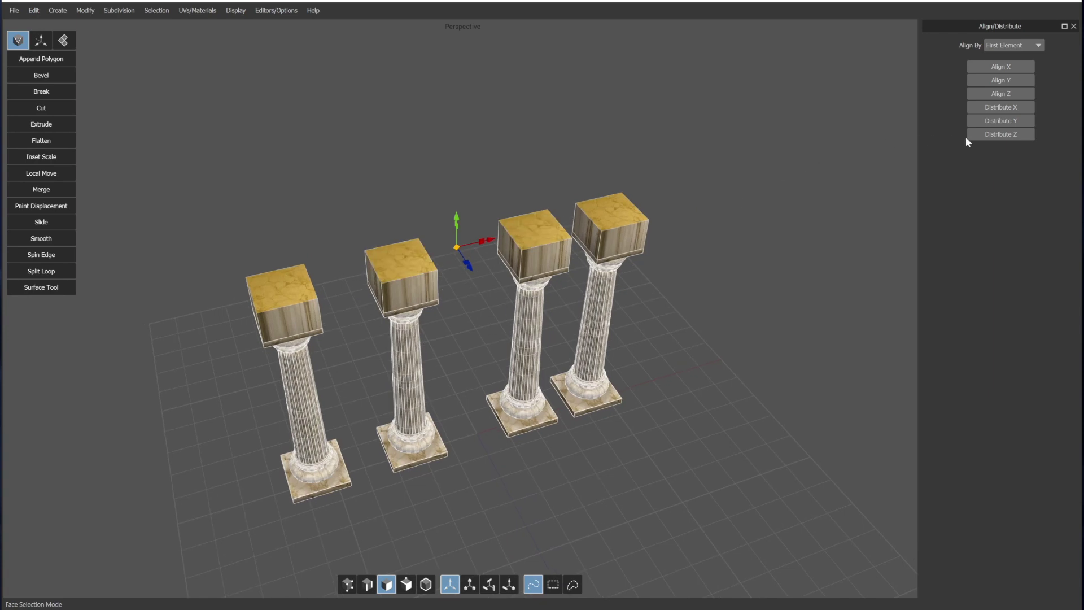
click(1002, 107)
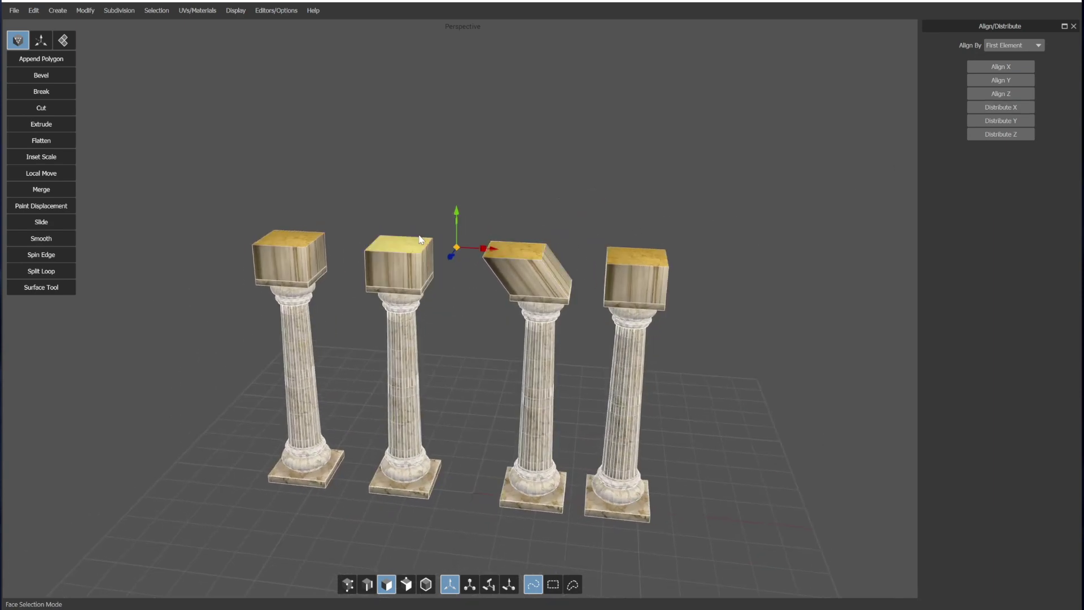
middle_drag(395, 269, 415, 309)
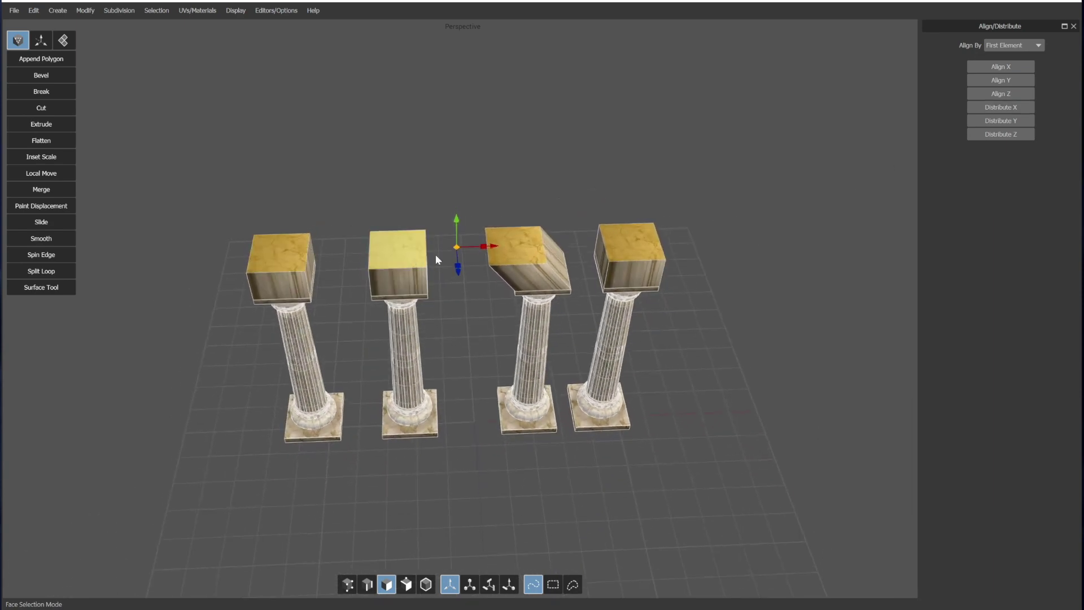
mouse_move(507, 280)
middle_down()
mouse_move(550, 267)
mouse_move(490, 269)
middle_up()
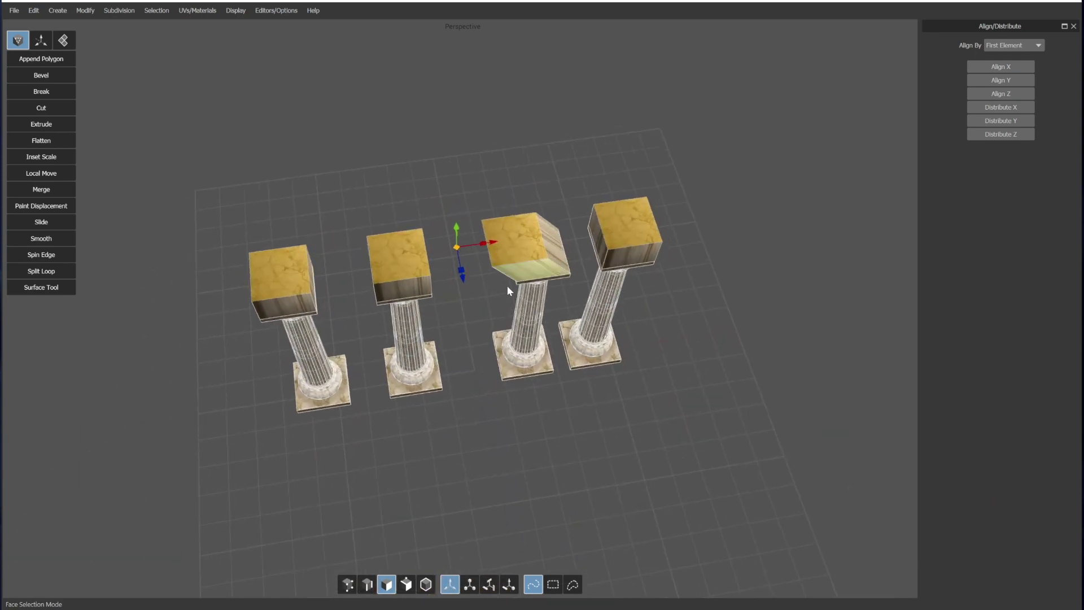
- Undo the face distribution and the raising of the cap faces, and clear the face selection
key(ctrl+z)
key(ctrl+z)
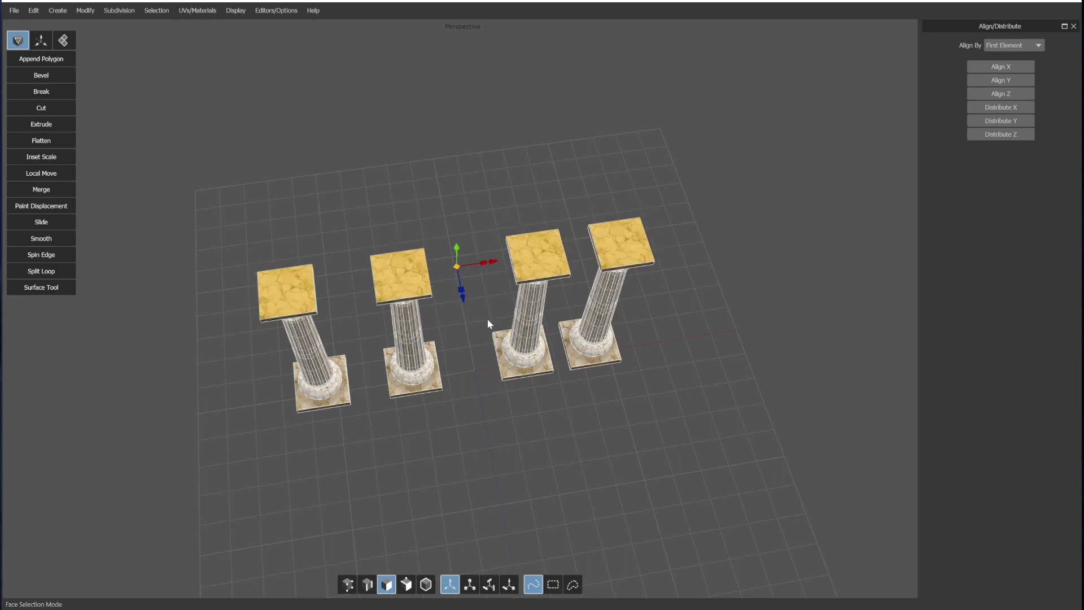
click(479, 357)
middle_drag(479, 357, 472, 329)
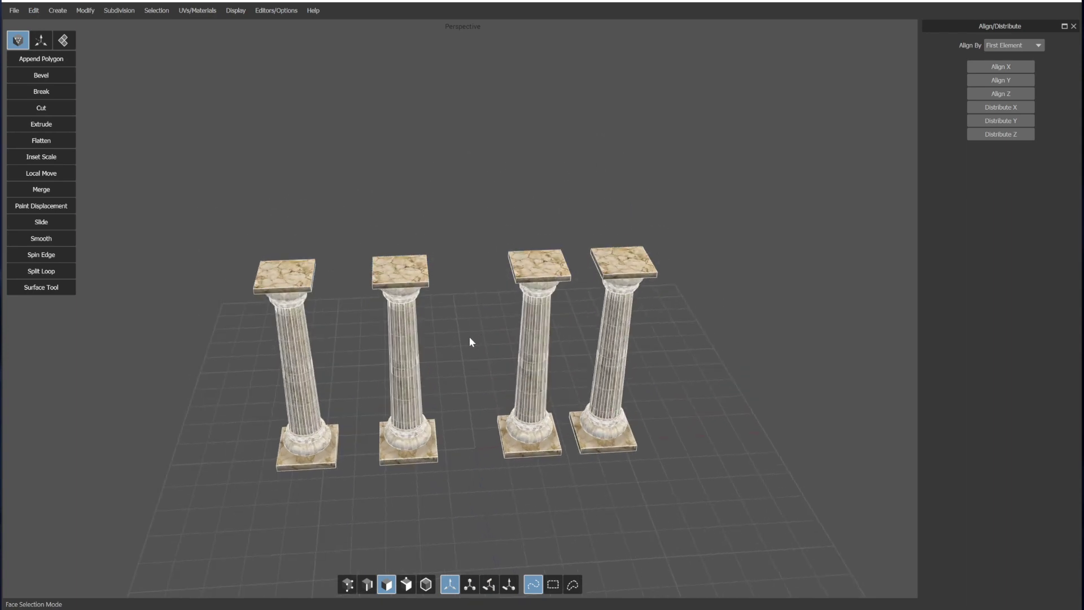
- Select the four columns as whole objects, distribute them evenly along the X axis and clear the selection
key(f)
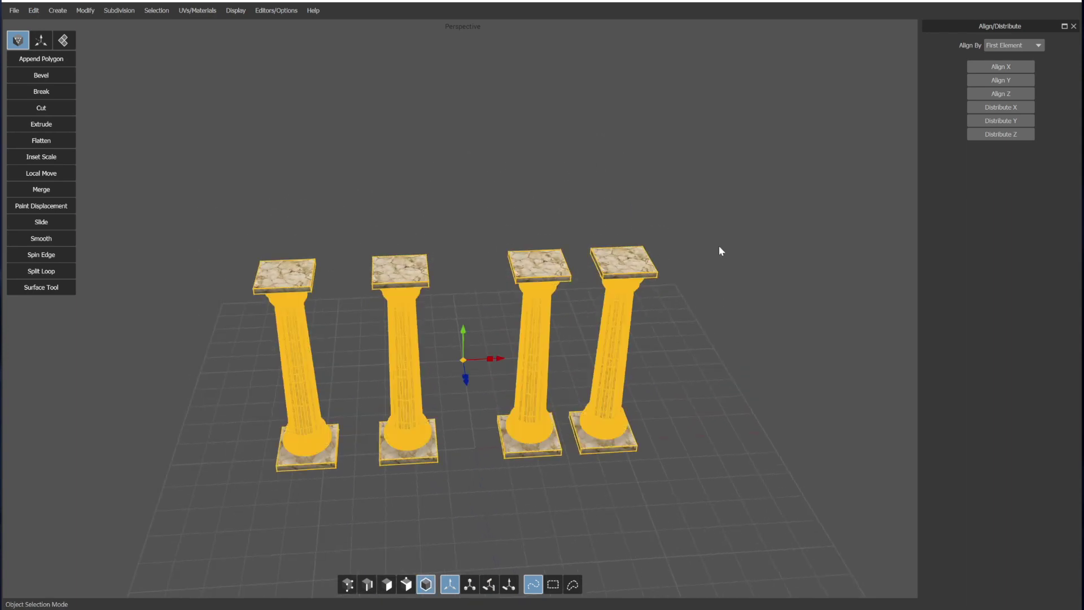
click(1002, 107)
middle_drag(540, 306, 581, 287)
click(594, 351)
- Examine the row of columns from several distances and angles, selecting single columns to look at
middle_drag(594, 356, 549, 372)
scroll(549, 372, up, 5)
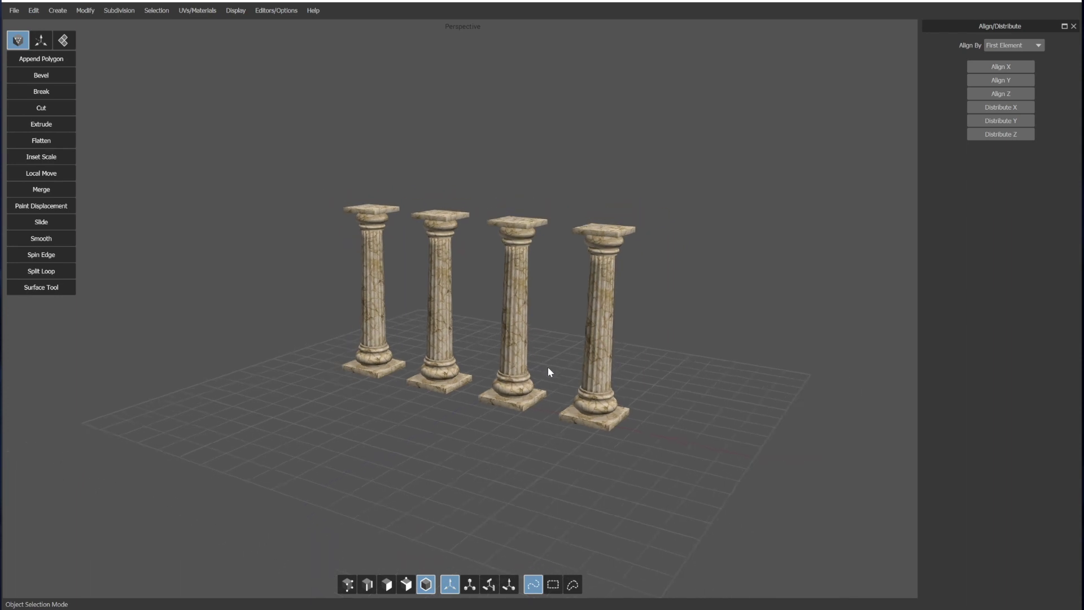
middle_drag(548, 367, 554, 374)
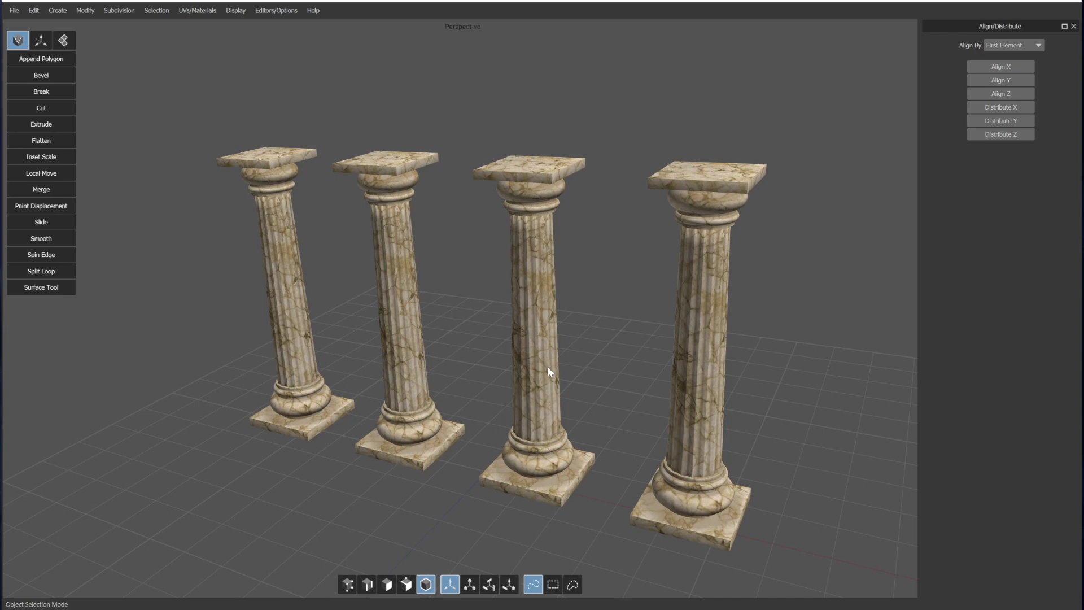
scroll(548, 367, down, 5)
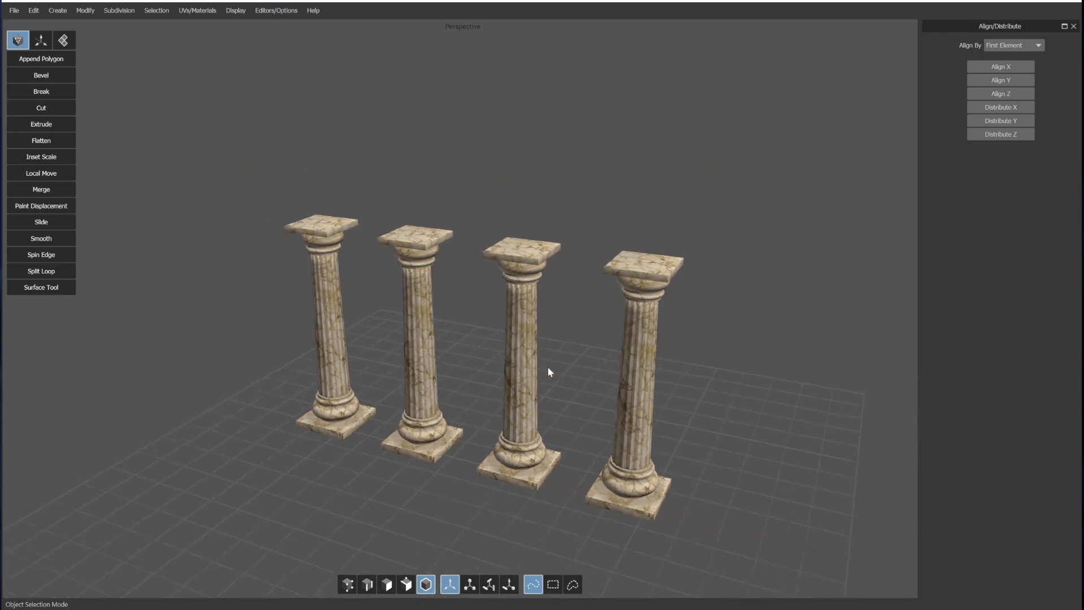
scroll(548, 367, up, 5)
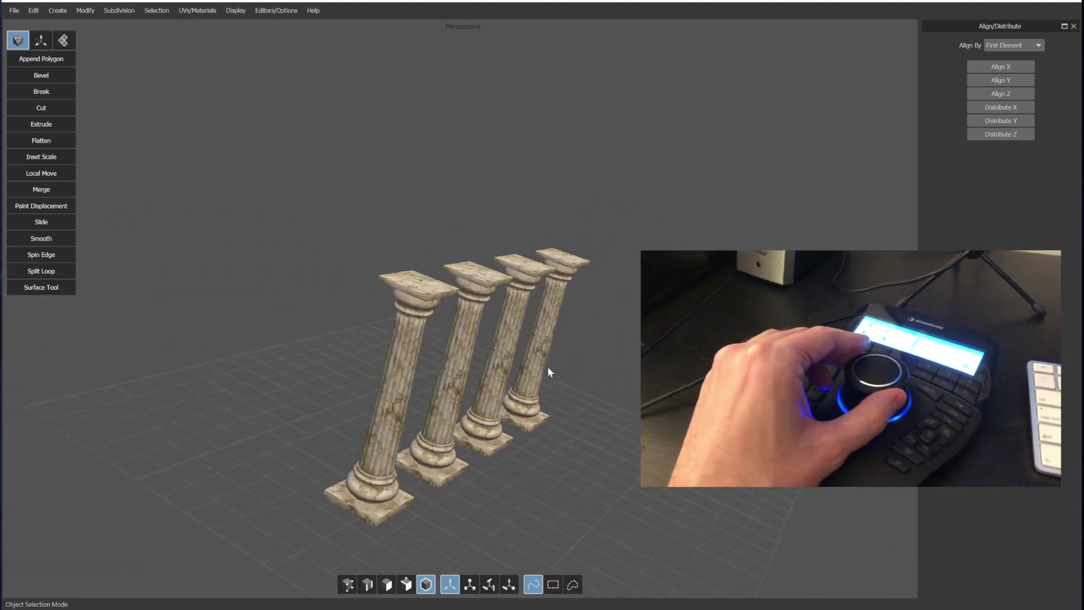
click(426, 343)
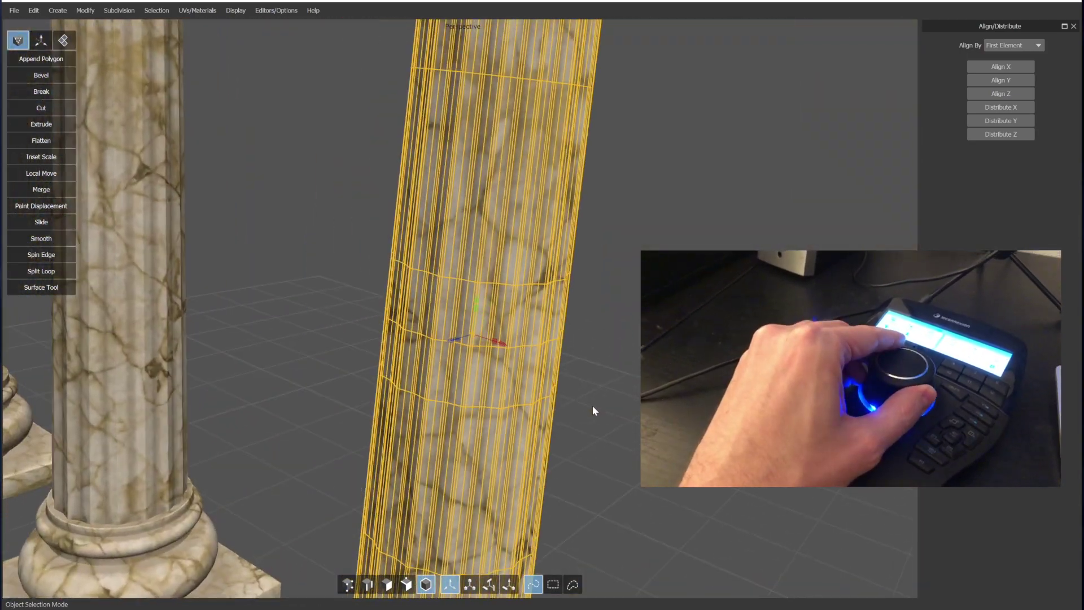
key(d)
click(494, 419)
click(451, 307)
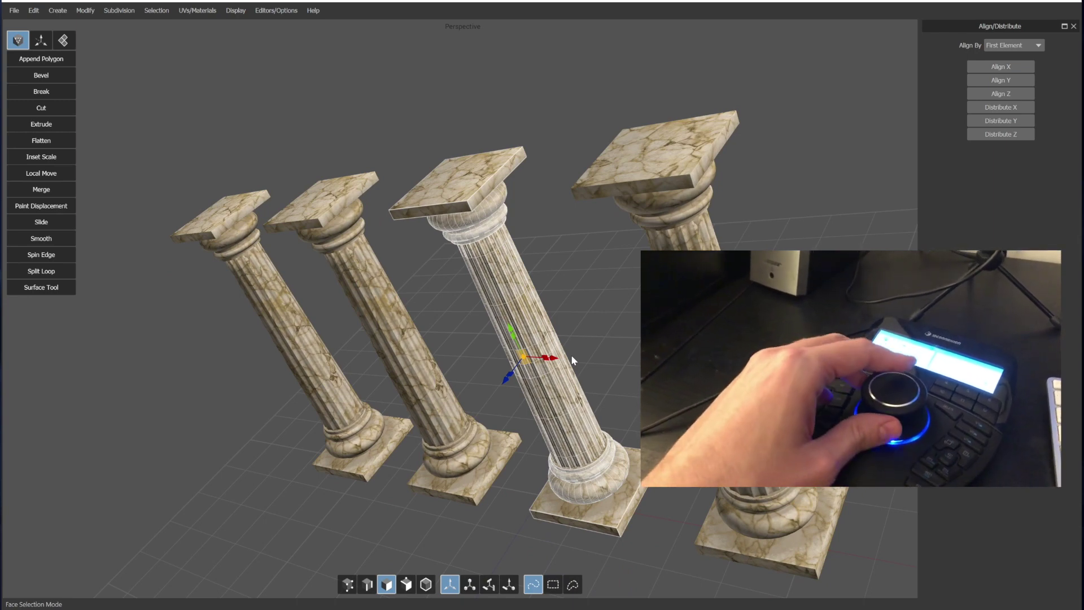
scroll(572, 356, down, 10)
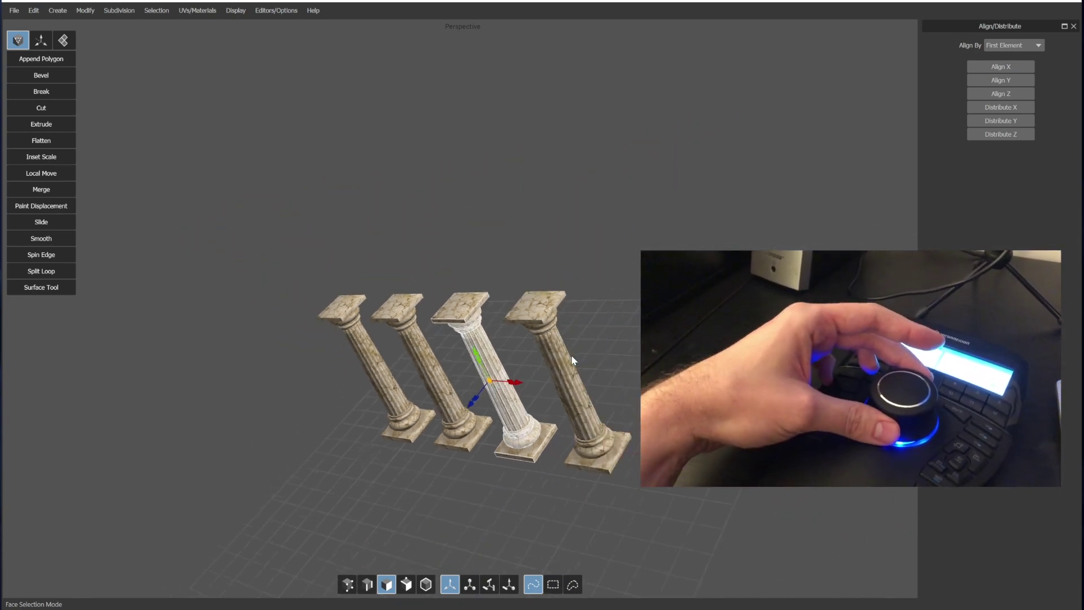
- Inspect the shafts and bases of the marble columns up close and view the whole row from different angles
scroll(571, 356, up, 10)
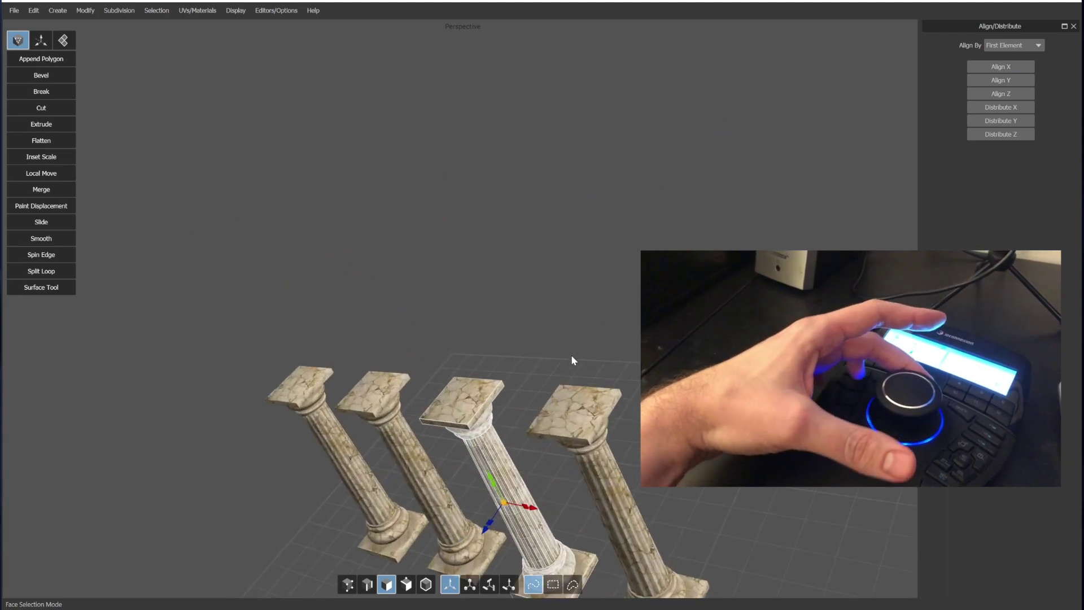
scroll(572, 356, up, 3)
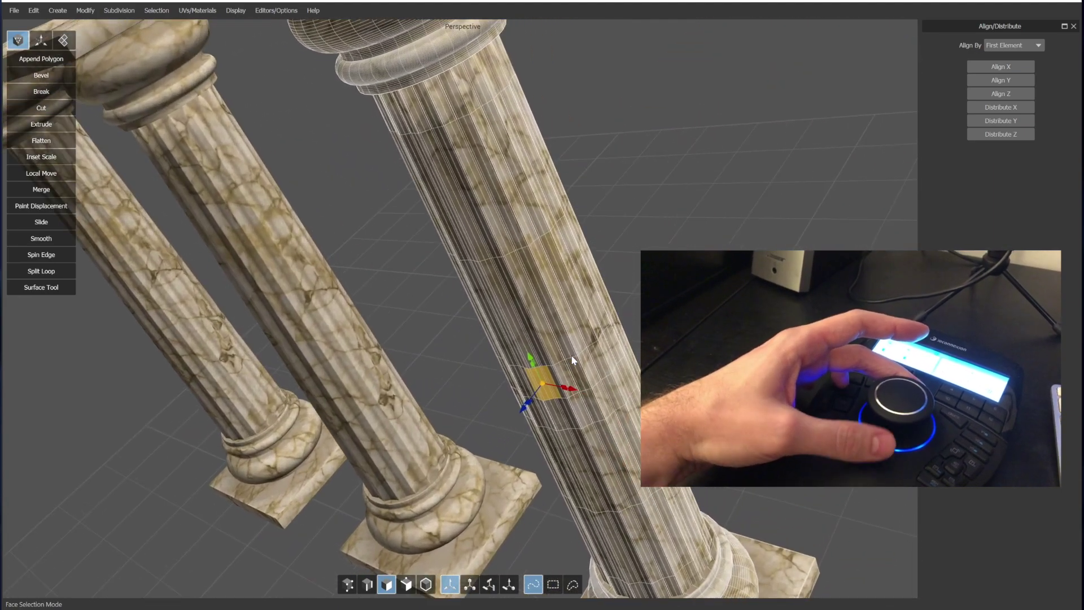
scroll(572, 355, down, 10)
scroll(571, 356, up, 4)
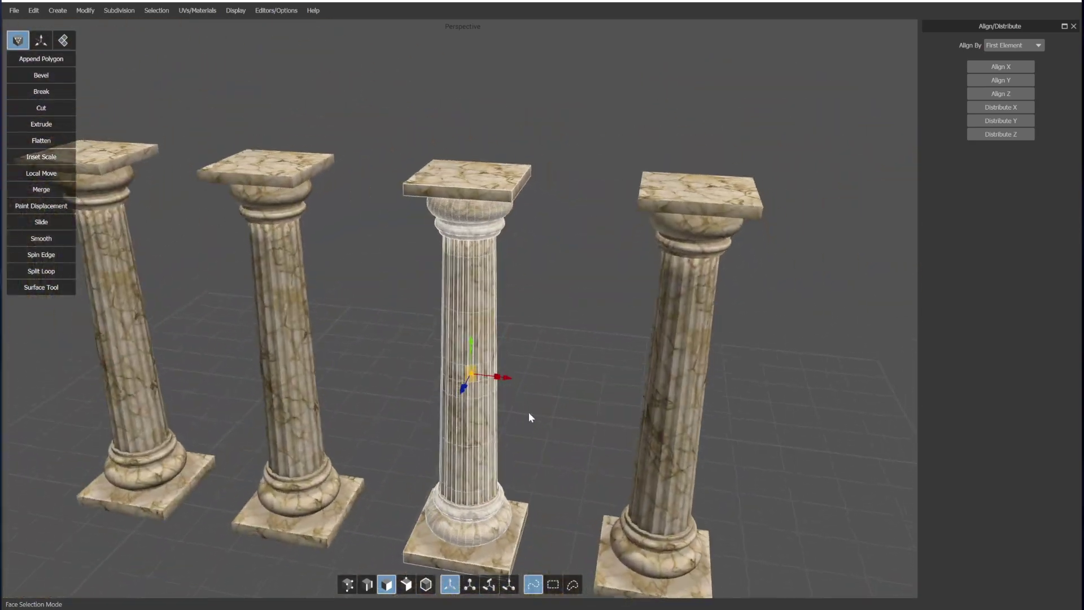
scroll(530, 417, down, 8)
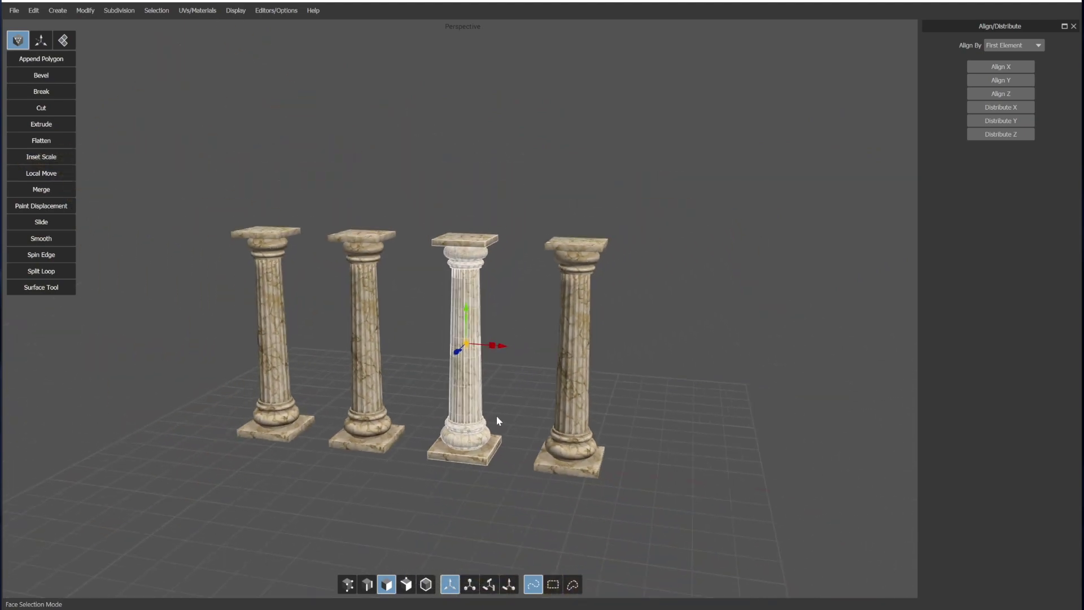
middle_drag(498, 421, 553, 384)
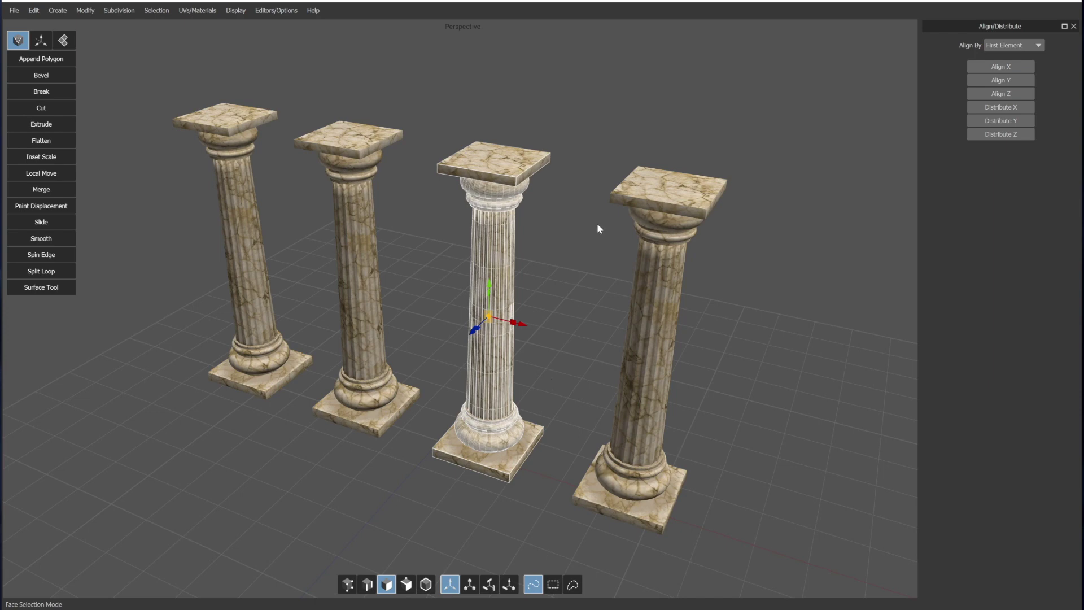
click(315, 11)
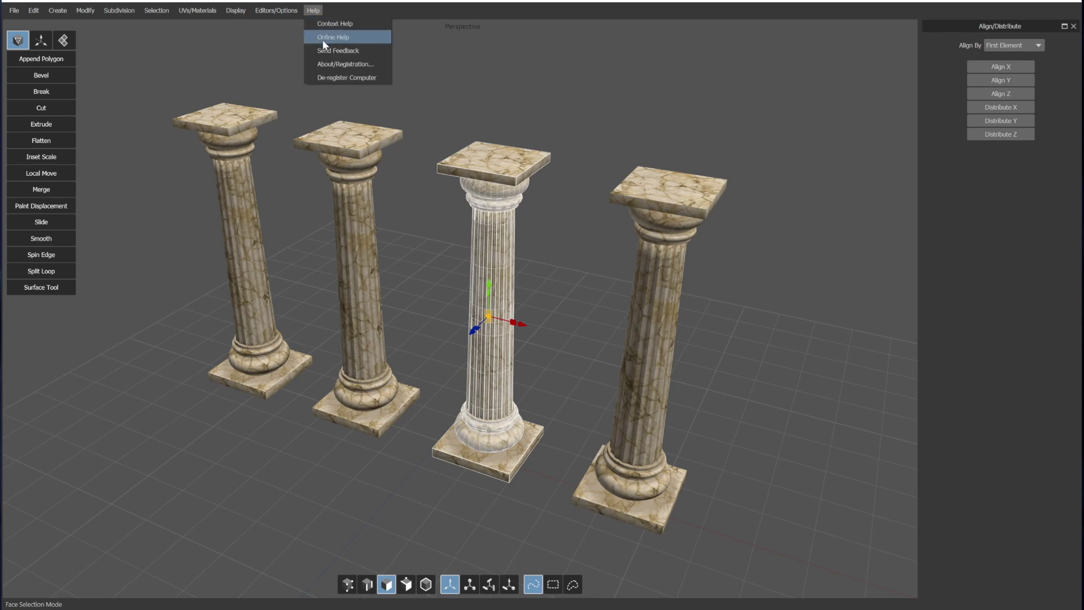
click(315, 12)
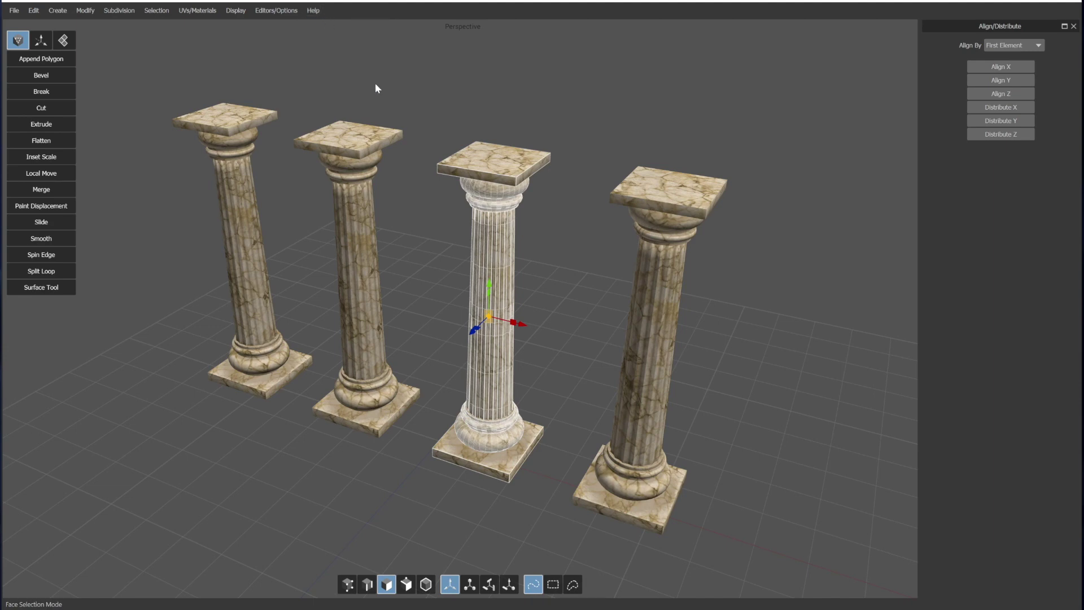